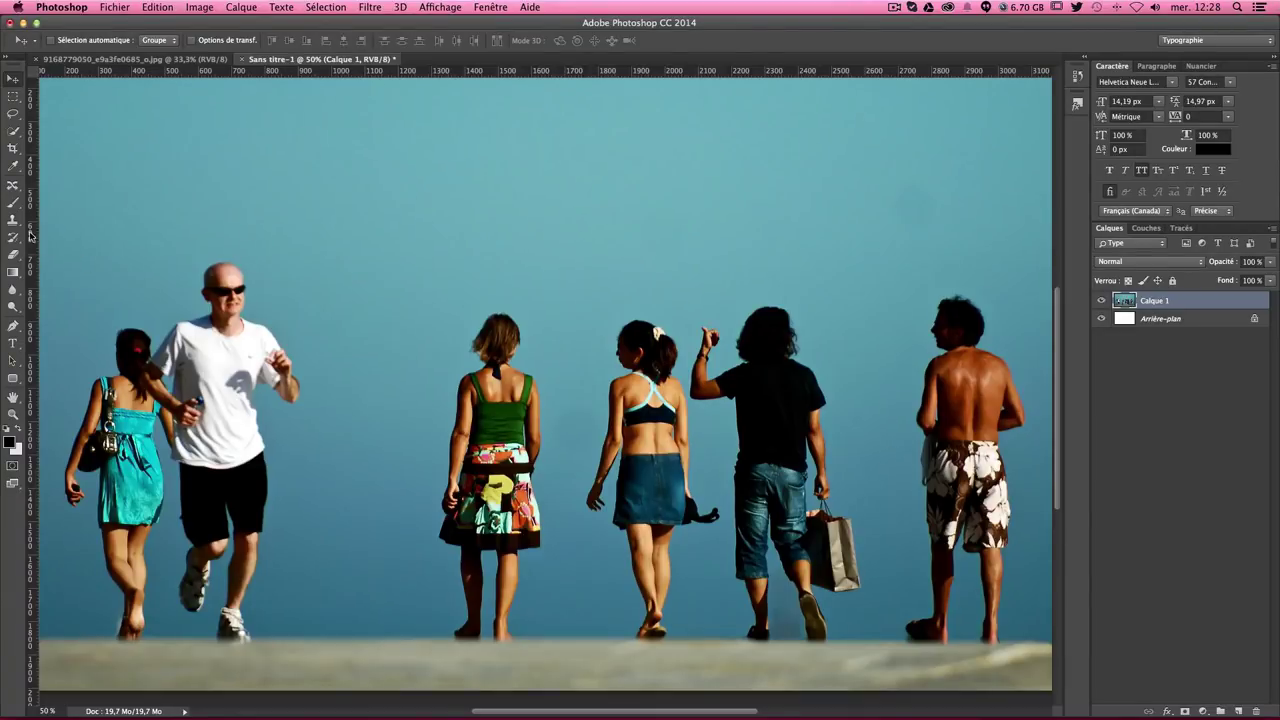
# Step: Pick the Content-Aware Move Tool from the healing flyout after briefly trying Spot Healing and Healing Brush
pyautogui.click(13, 187)
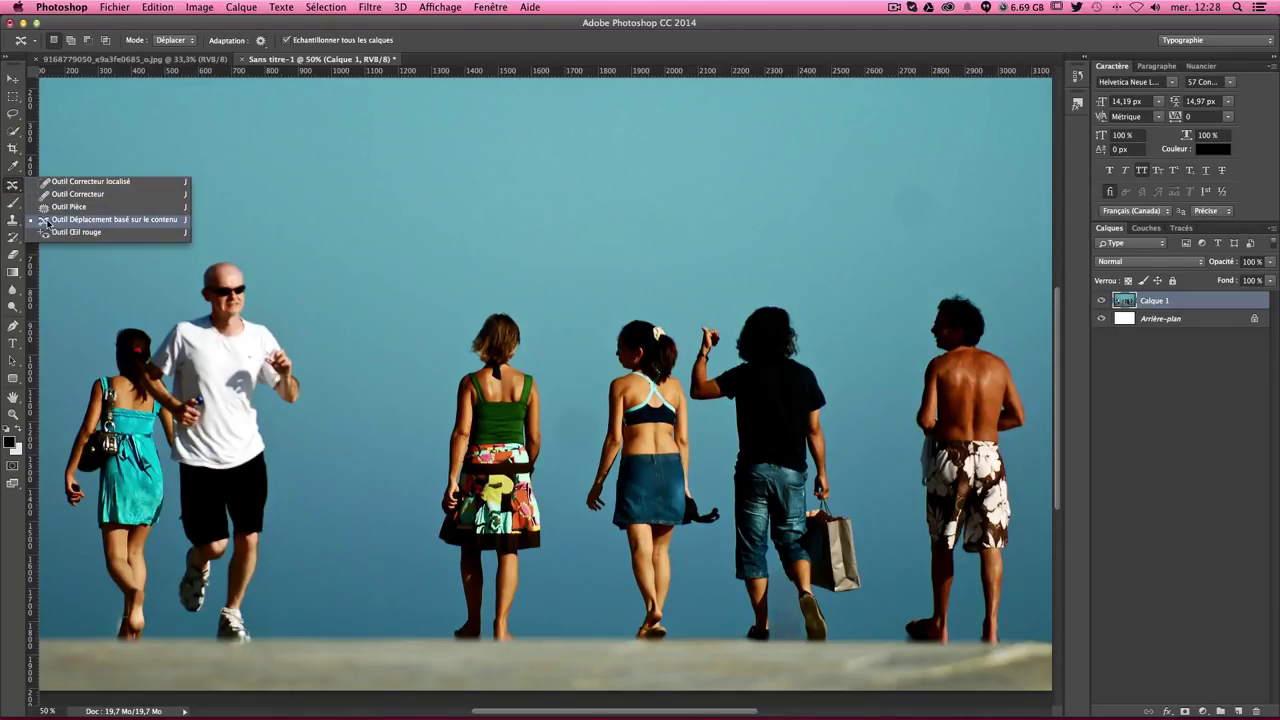
pyautogui.click(12, 189)
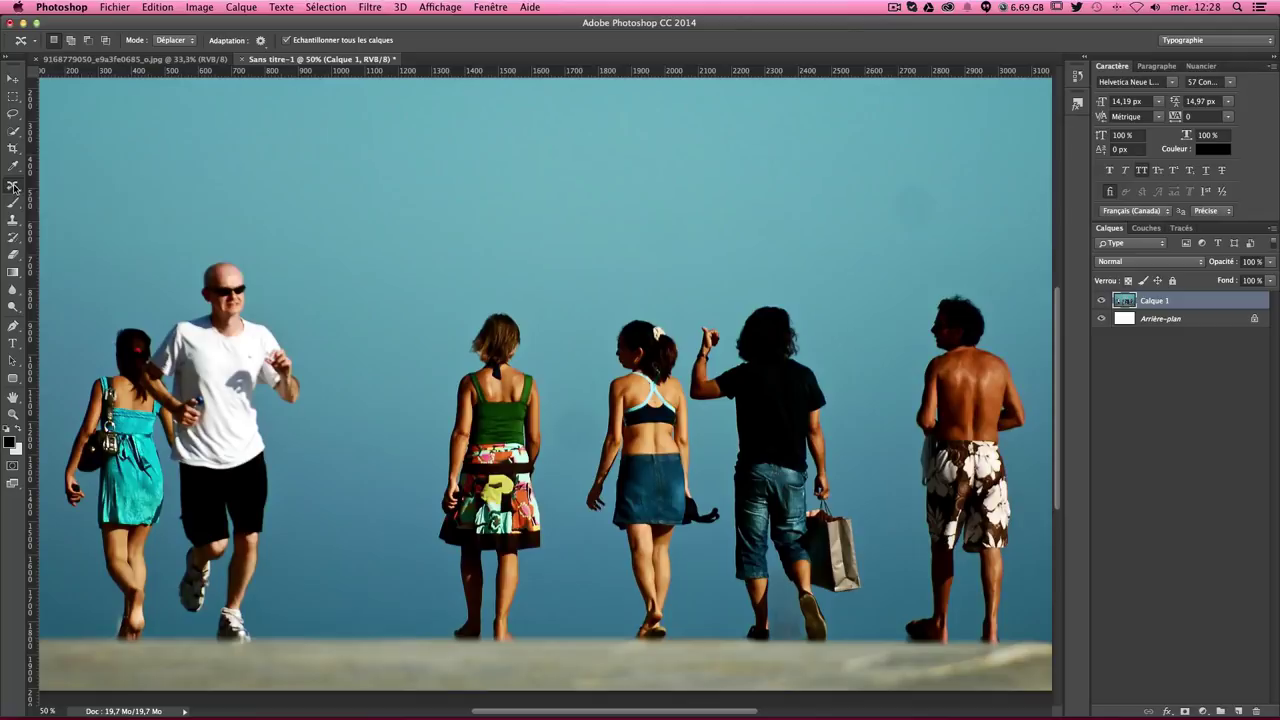
pyautogui.moveTo(12, 189); pyautogui.dragTo(60, 184)
pyautogui.rightClick(15, 188)
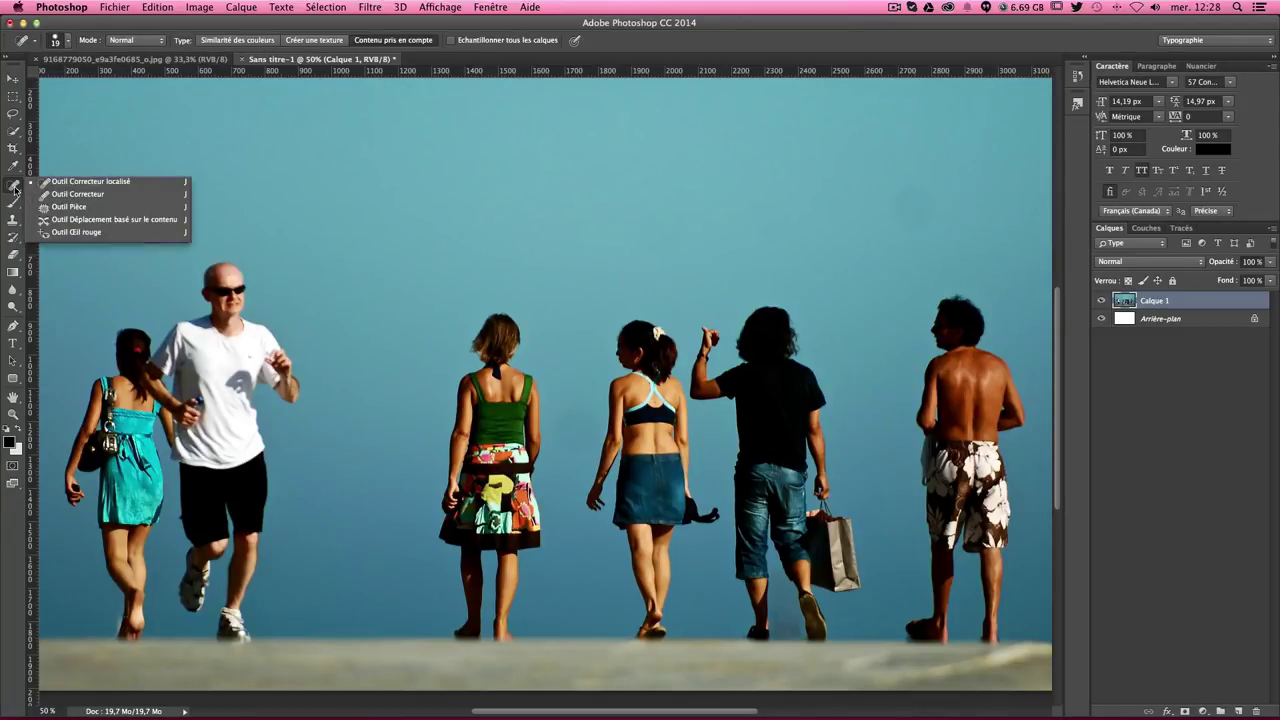
pyautogui.click(50, 194)
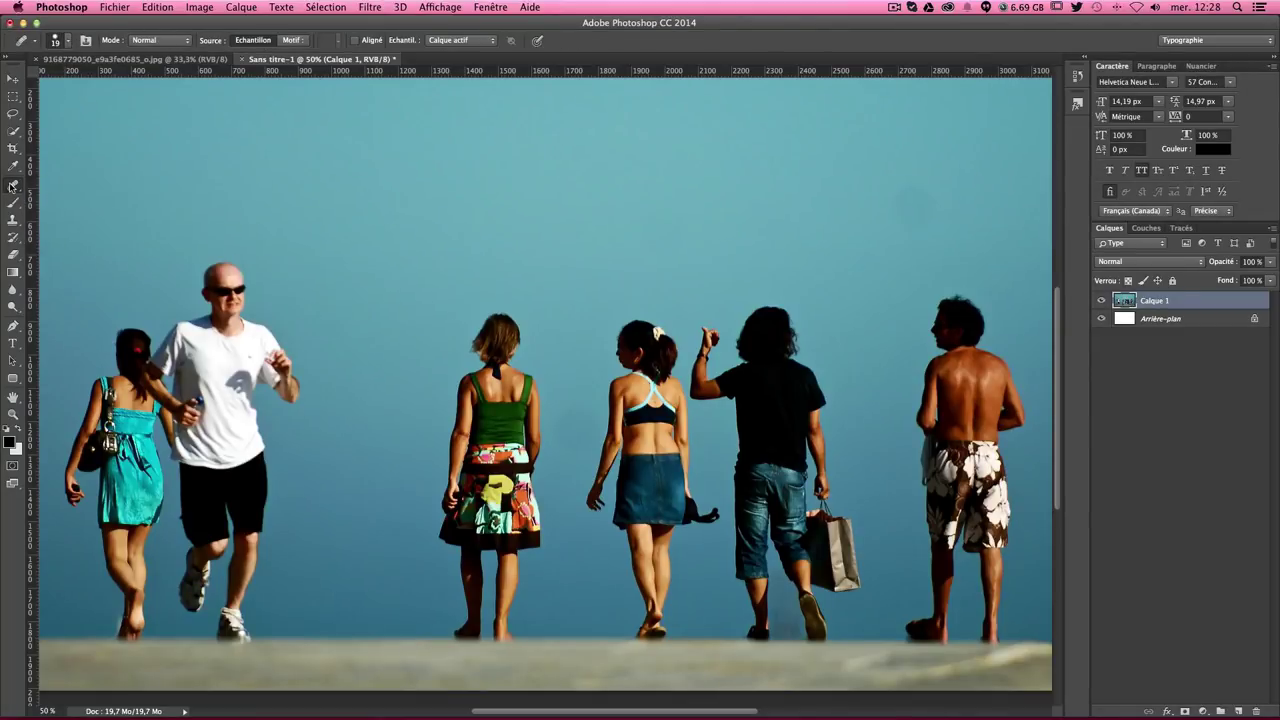
pyautogui.rightClick(16, 187)
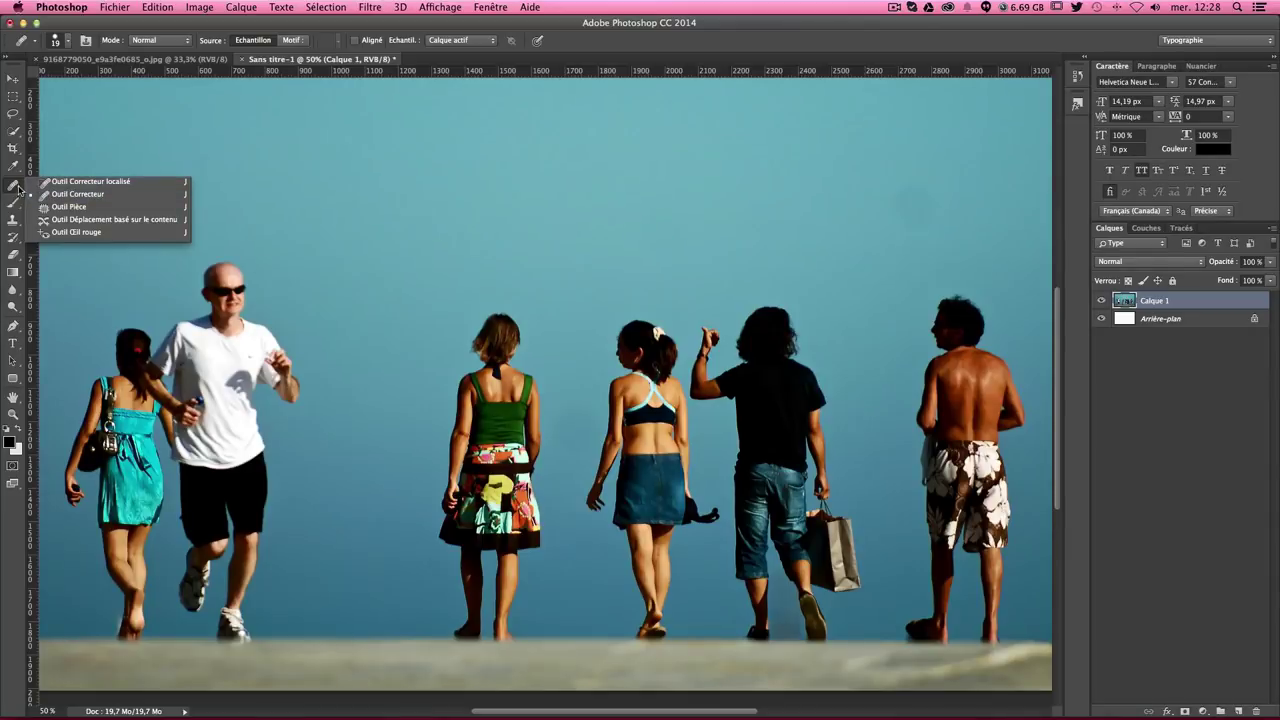
pyautogui.click(159, 221)
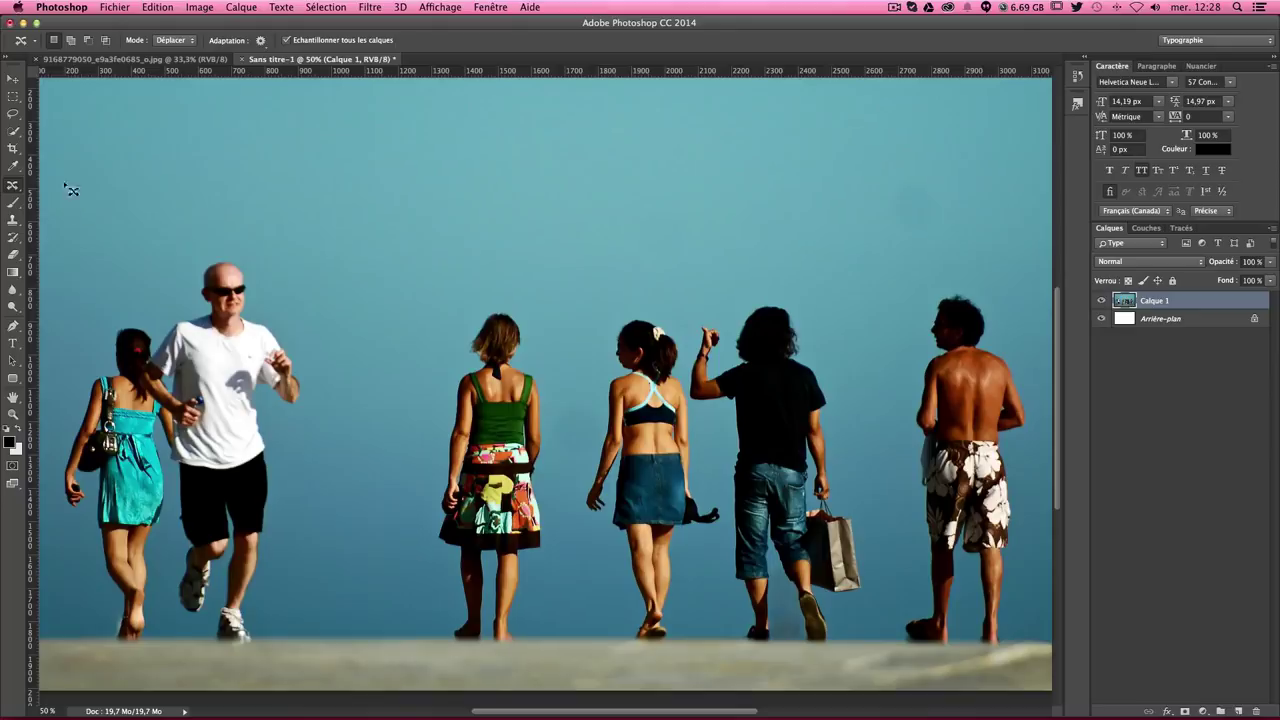
# Step: Check that the Content-Aware Move mode stays on Déplacer
pyautogui.click(176, 43)
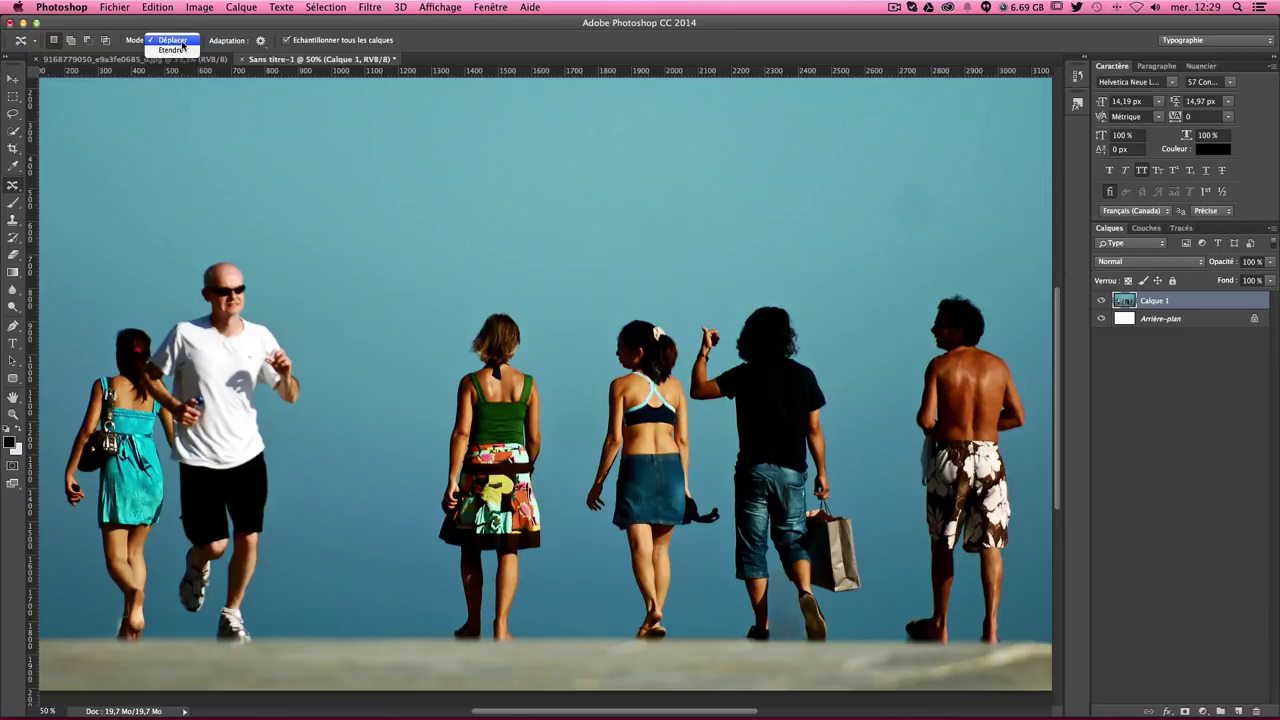
pyautogui.click(181, 42)
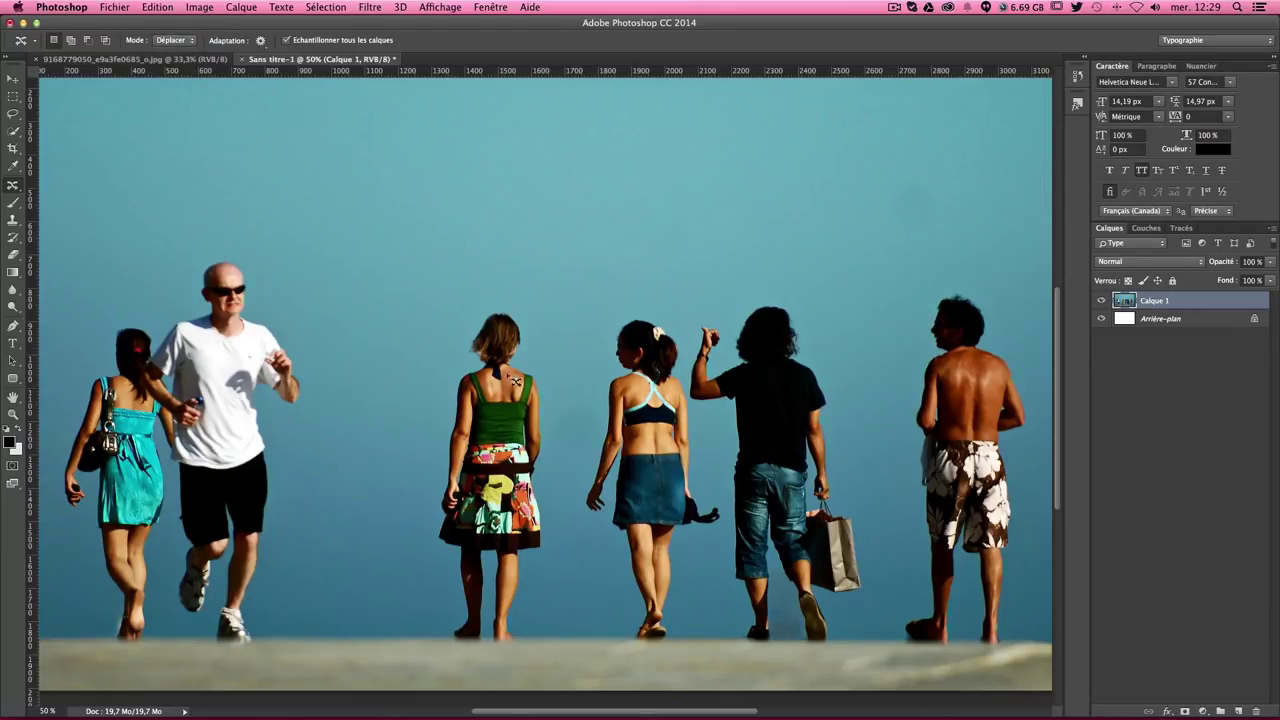
pyautogui.scroll(2, 436, 441)
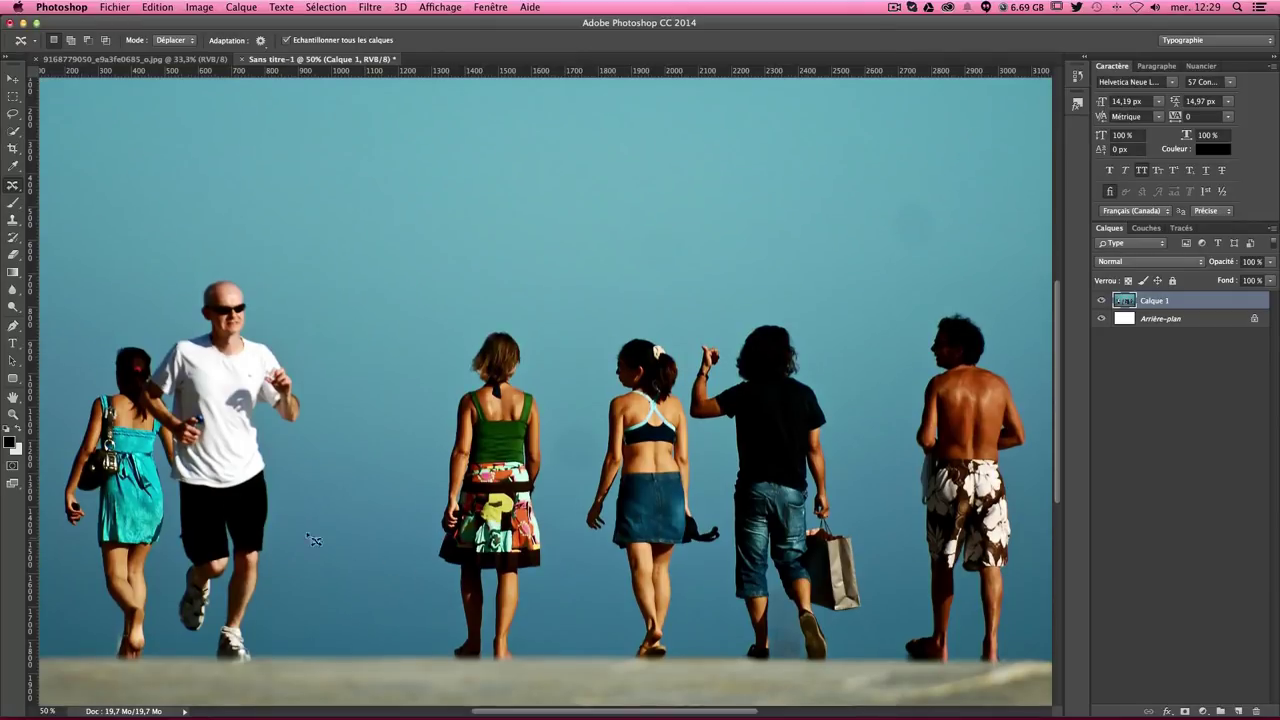
pyautogui.click(176, 41)
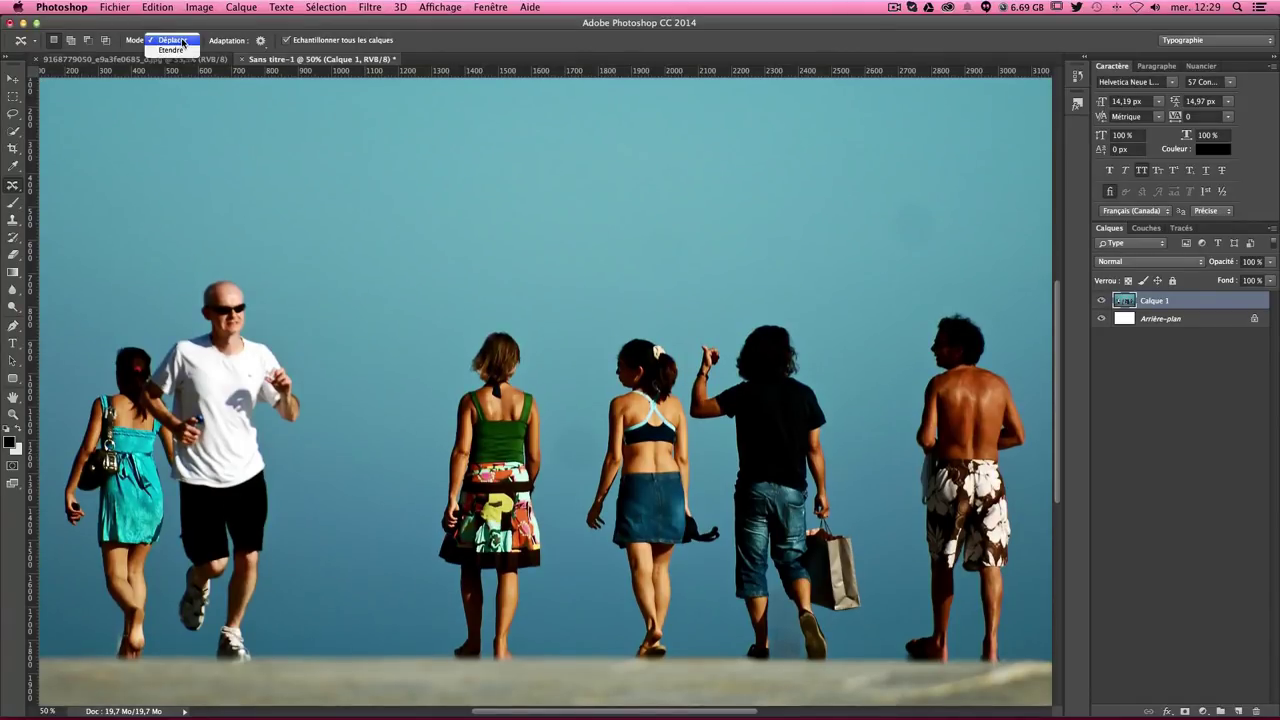
pyautogui.click(172, 40)
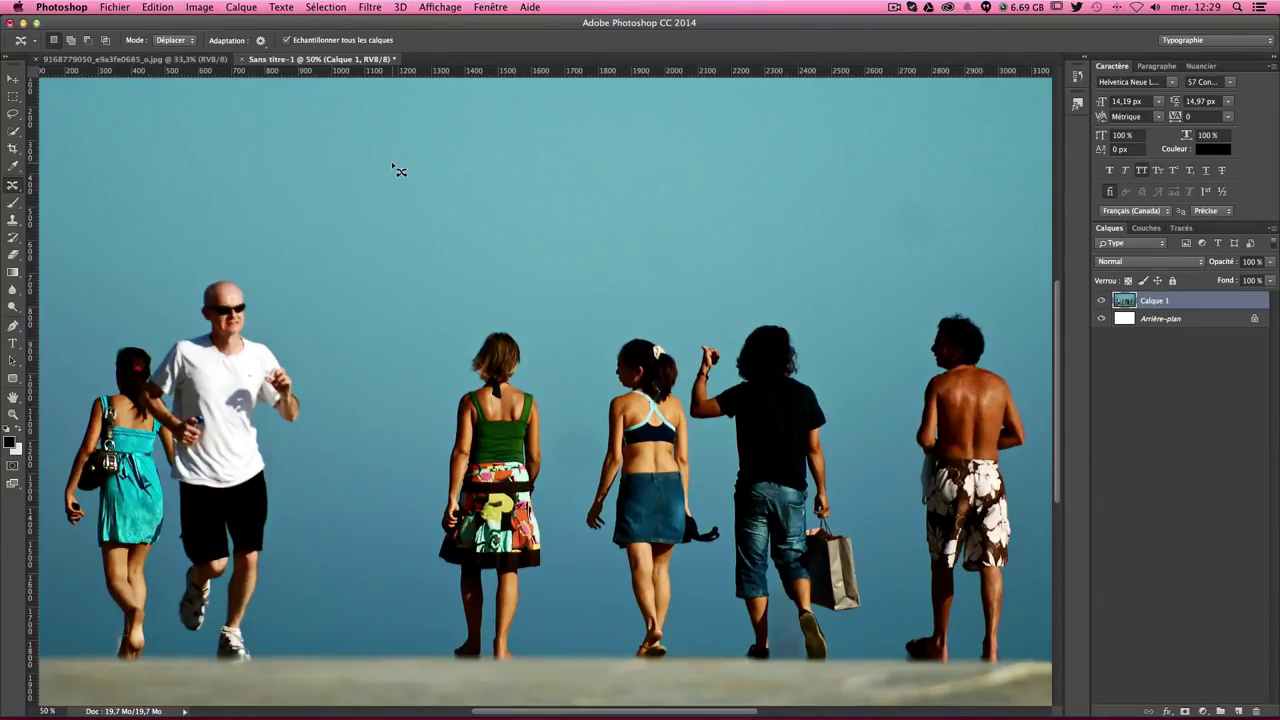
# Step: Preview the lakeside landscape document, zoomed in and scrolled to the right
pyautogui.click(121, 63)
pyautogui.scroll(-2, 427, 313)
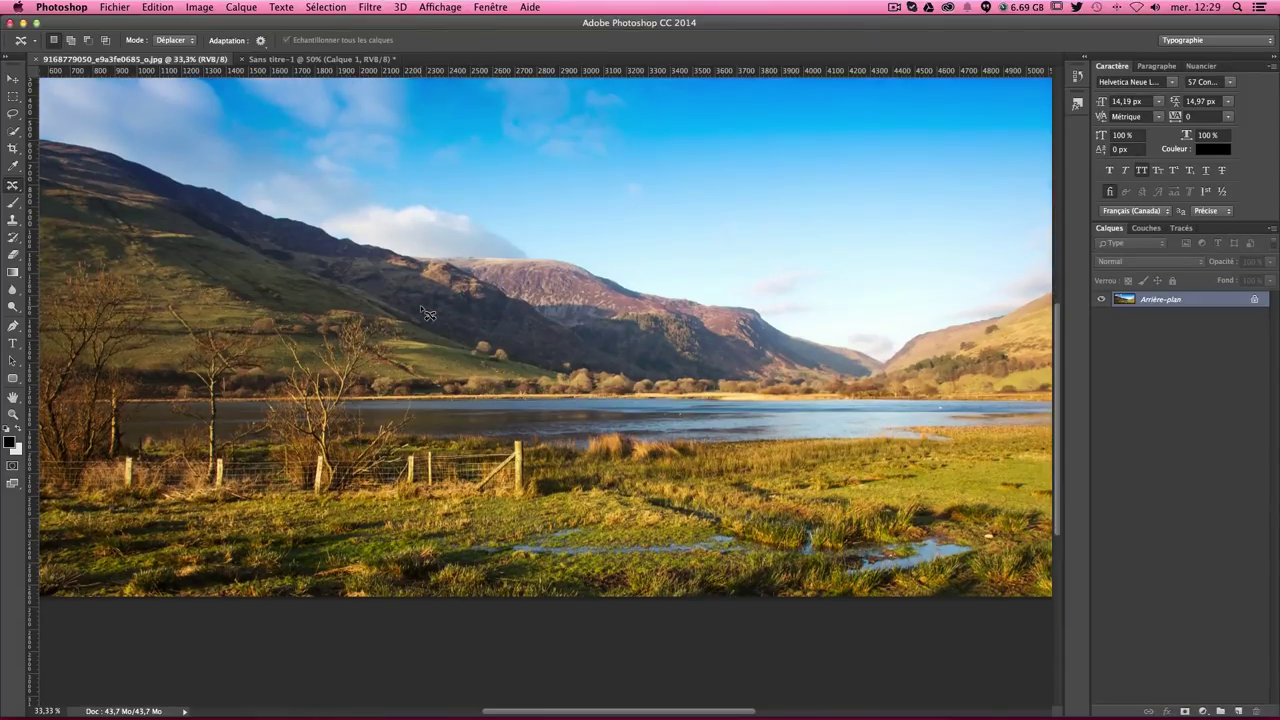
pyautogui.hotkey('ctrl', '+')
pyautogui.hotkey('ctrl', '+')
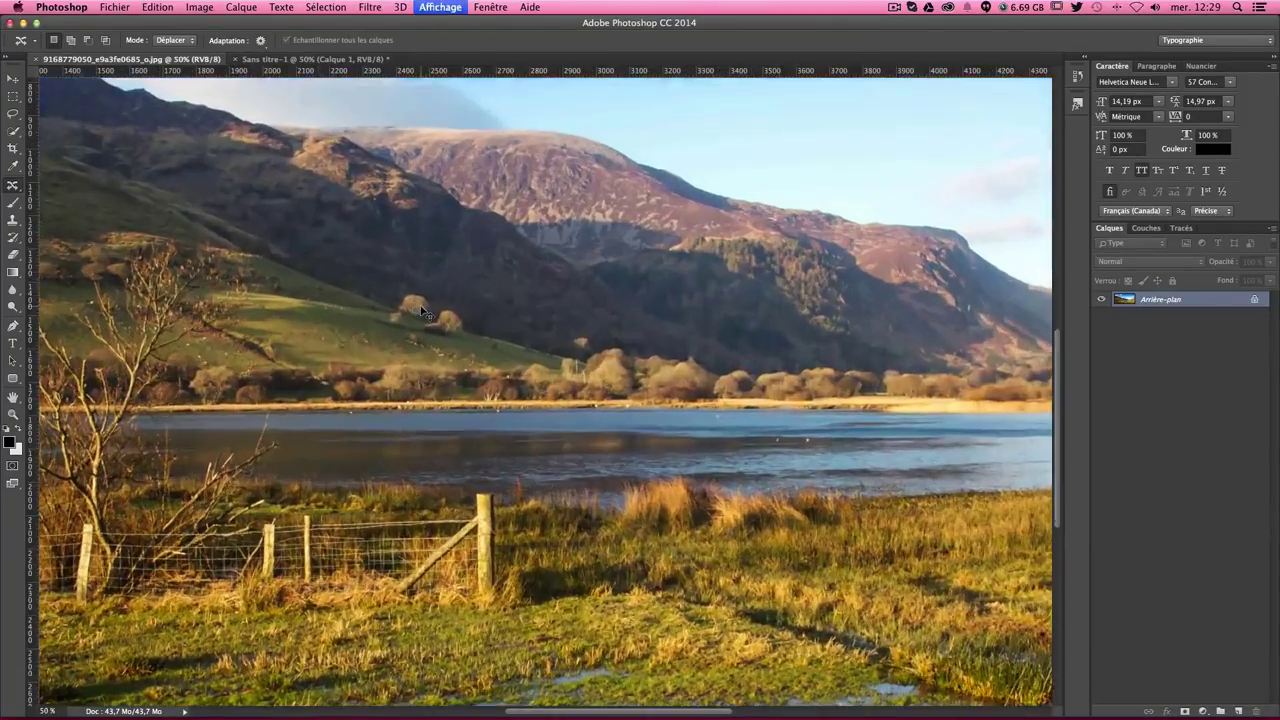
pyautogui.scroll(-5, 407, 324)
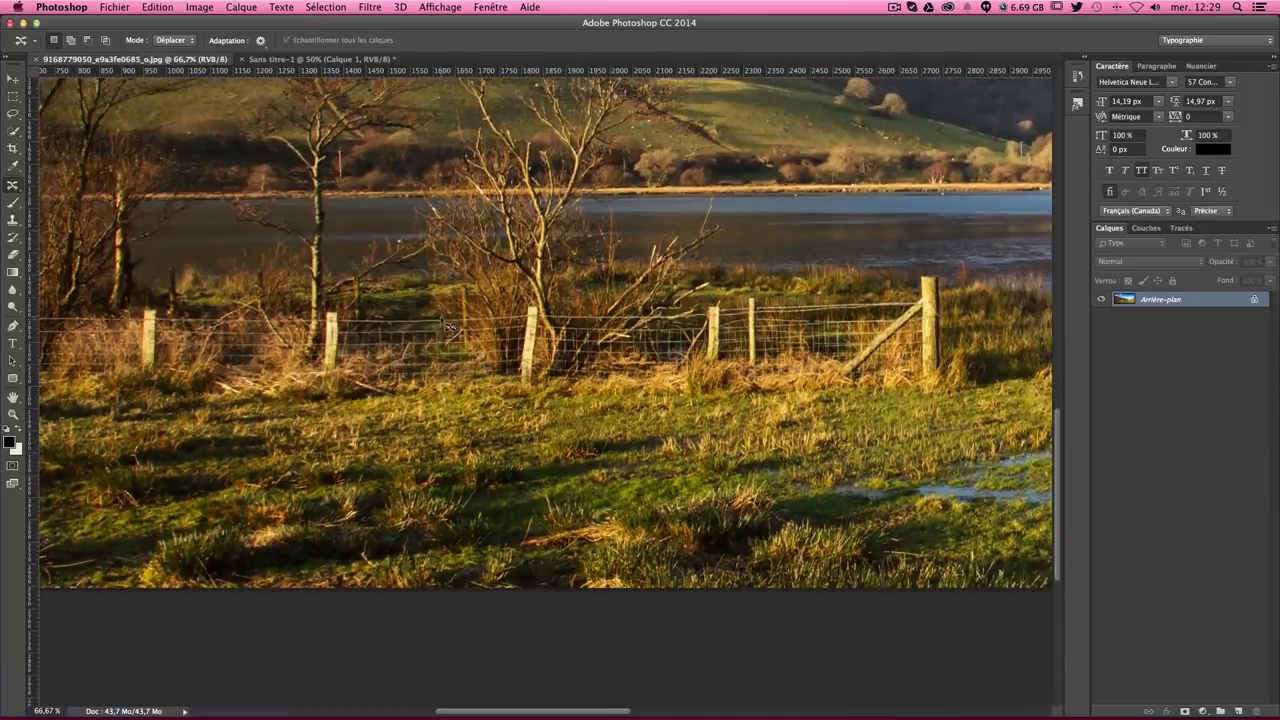
pyautogui.hscroll(4, 781, 258)
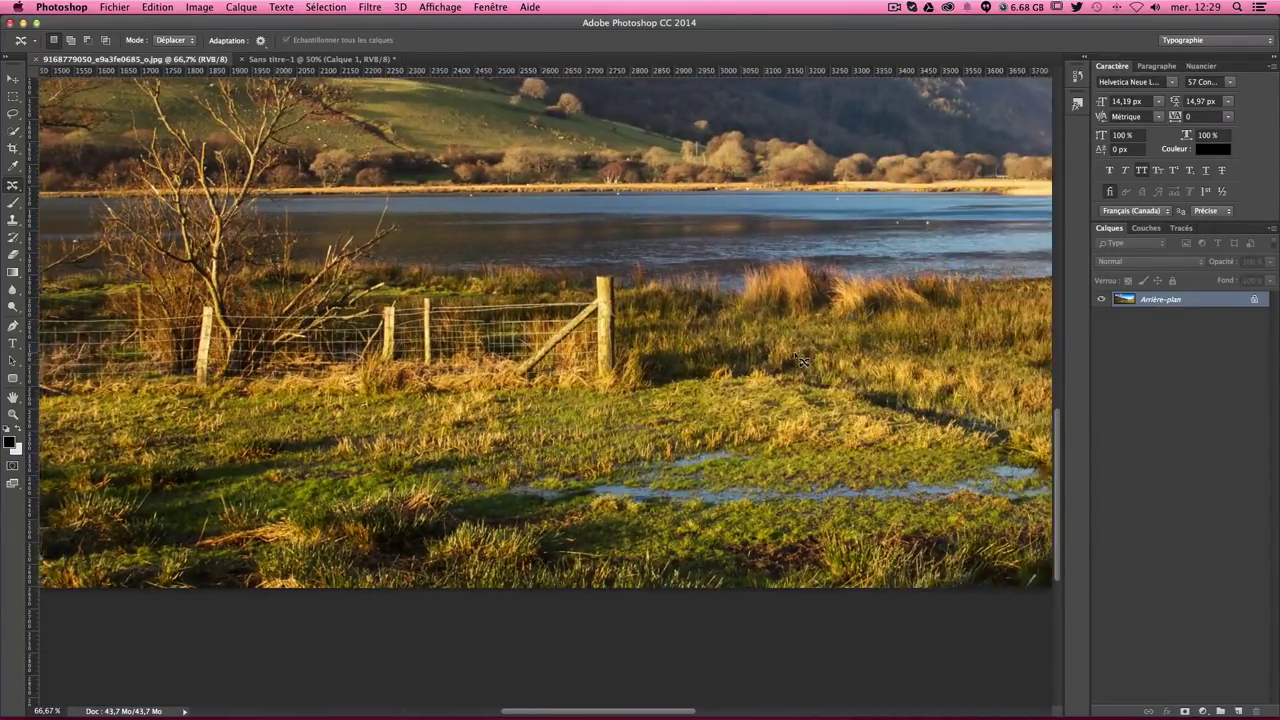
pyautogui.hscroll(4, 850, 280)
pyautogui.hscroll(4, 920, 310)
pyautogui.hscroll(5, 980, 340)
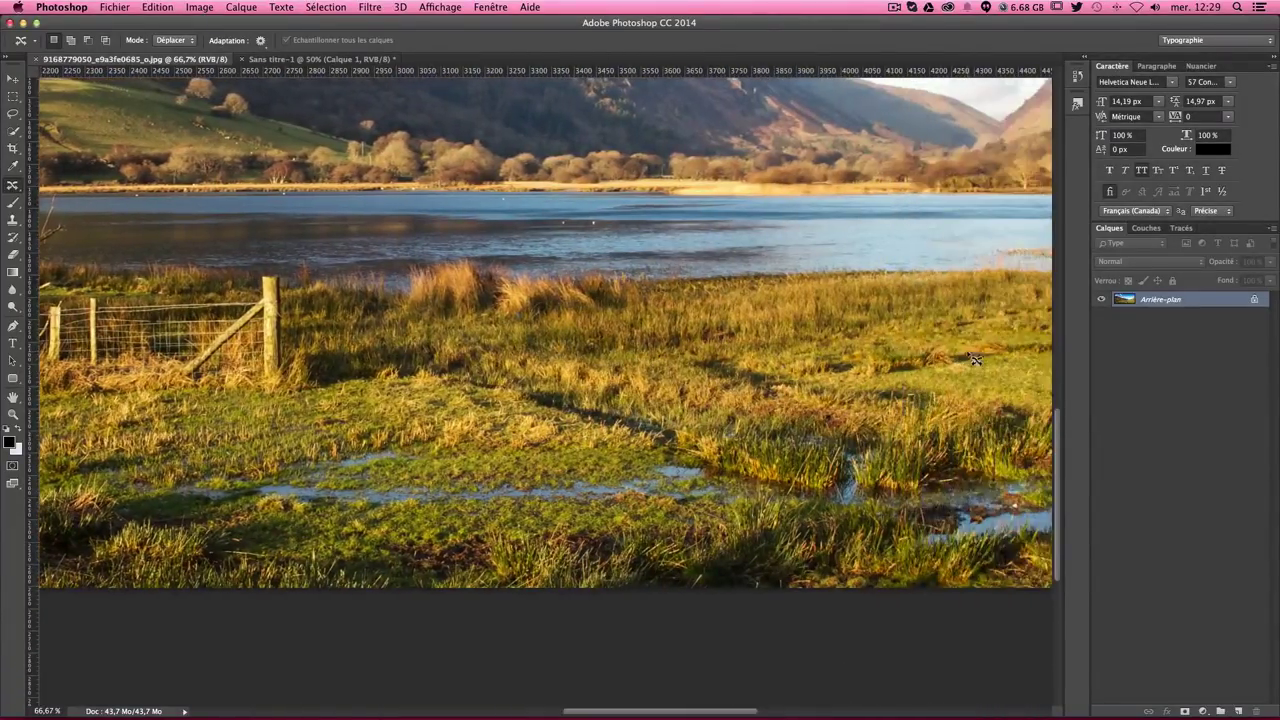
# Step: Back on Sans titre-1, open the Adaptation settings showing Structure 5 and Couleur 10
pyautogui.click(265, 59)
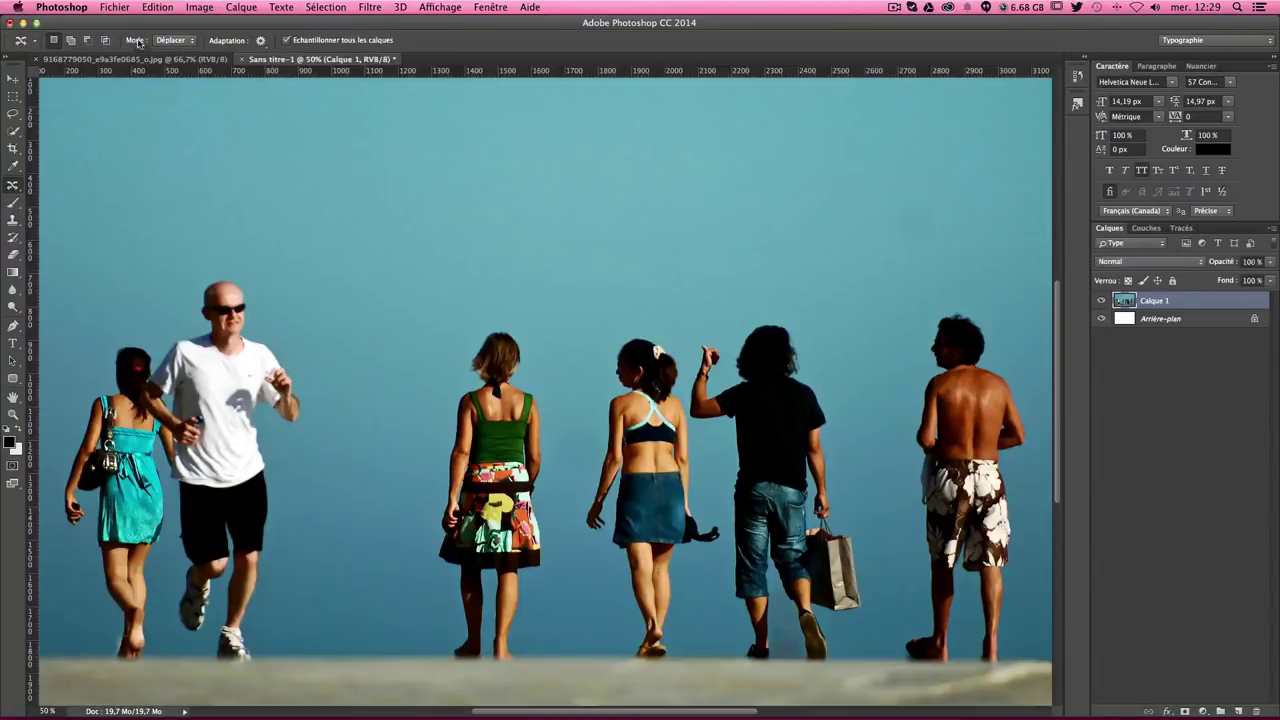
pyautogui.click(172, 40)
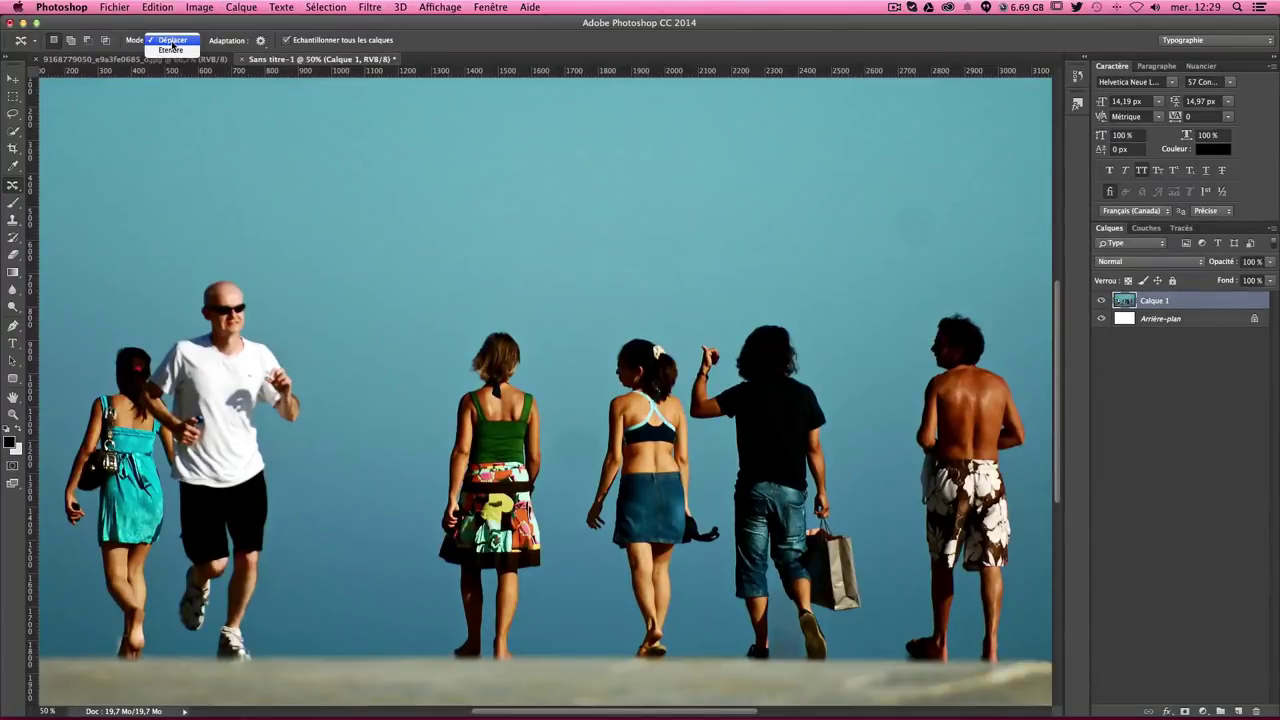
pyautogui.click(172, 41)
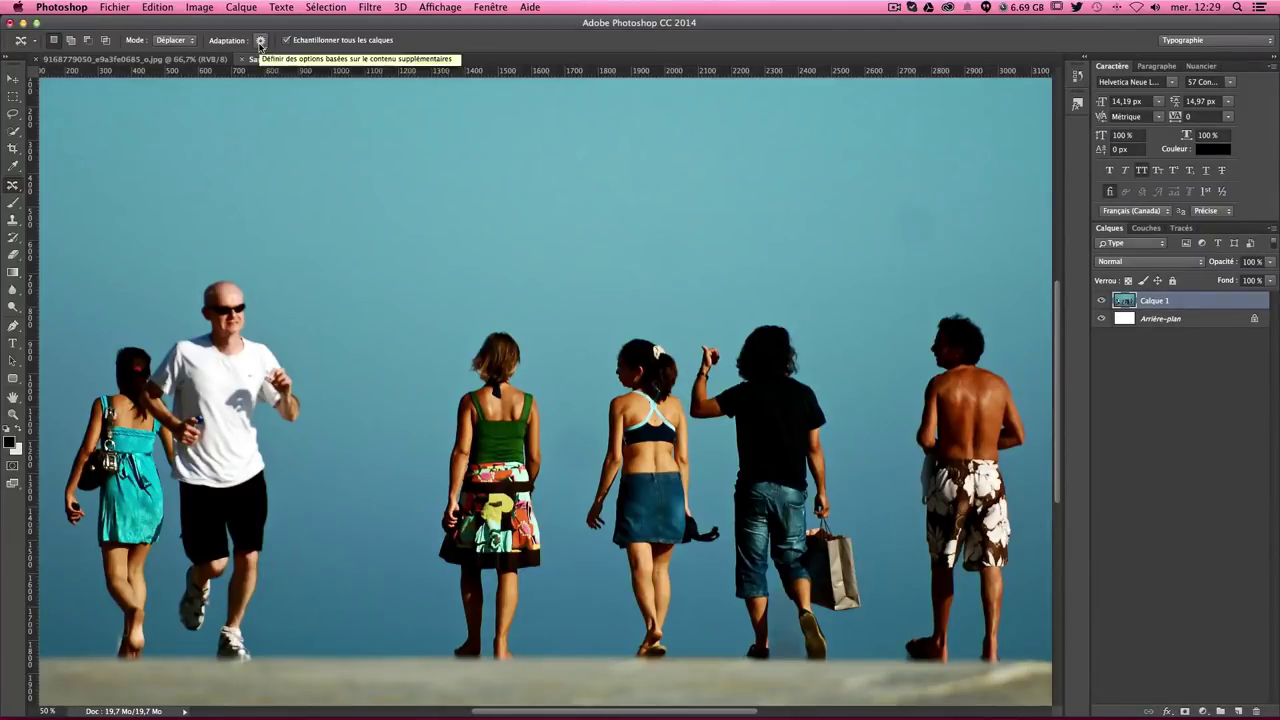
pyautogui.click(260, 42)
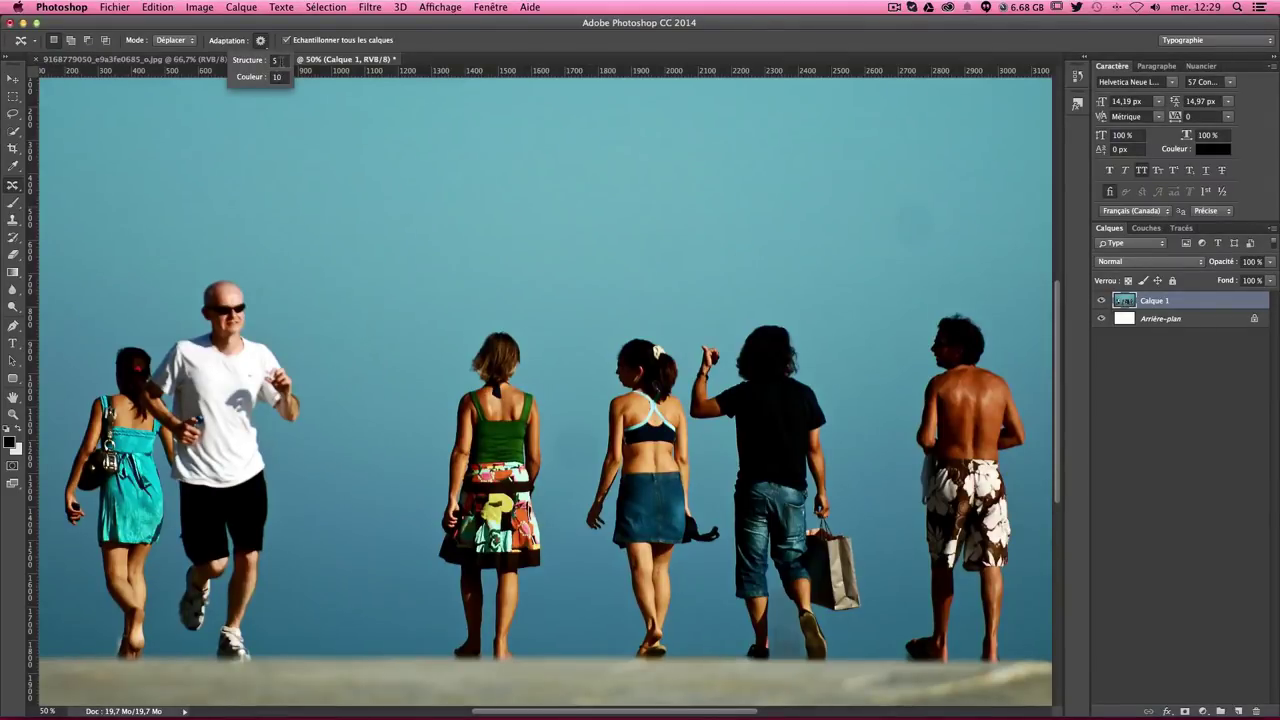
pyautogui.click(279, 60)
# Step: Enter Couleur 1 in the Adaptation popup, then create the empty layer Calque 2
pyautogui.click(279, 77)
pyautogui.write('1')
pyautogui.hotkey('shift', 'Tab')
pyautogui.click(585, 42)
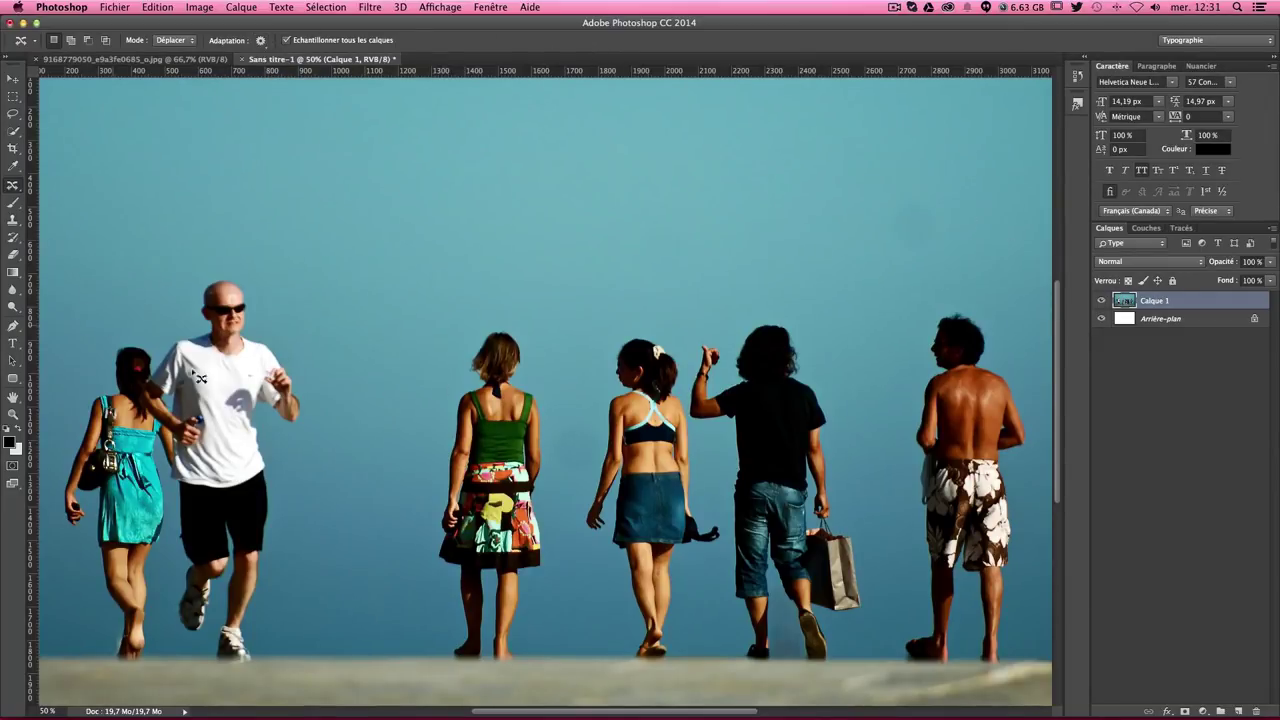
pyautogui.click(1238, 711)
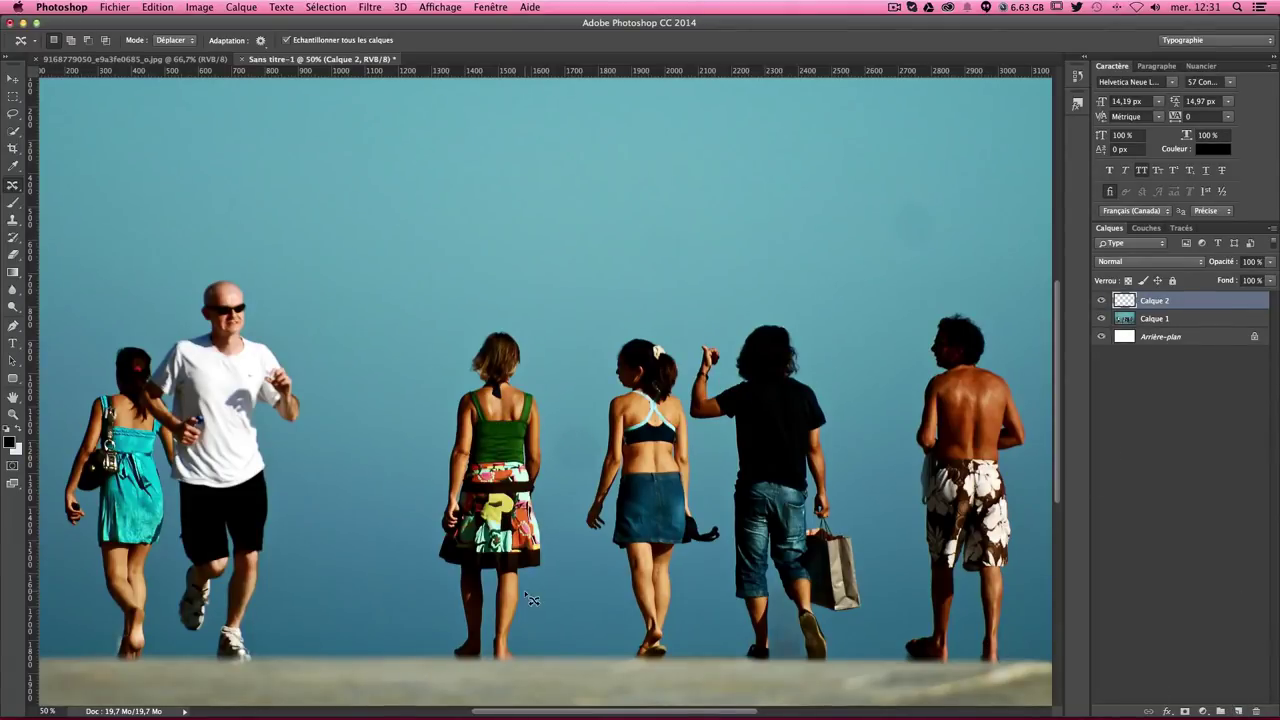
# Step: With Arrière-plan also selected, lasso the woman in the green top, then target Calque 2 alone
pyautogui.hotkey('shift', 'alt', ',')
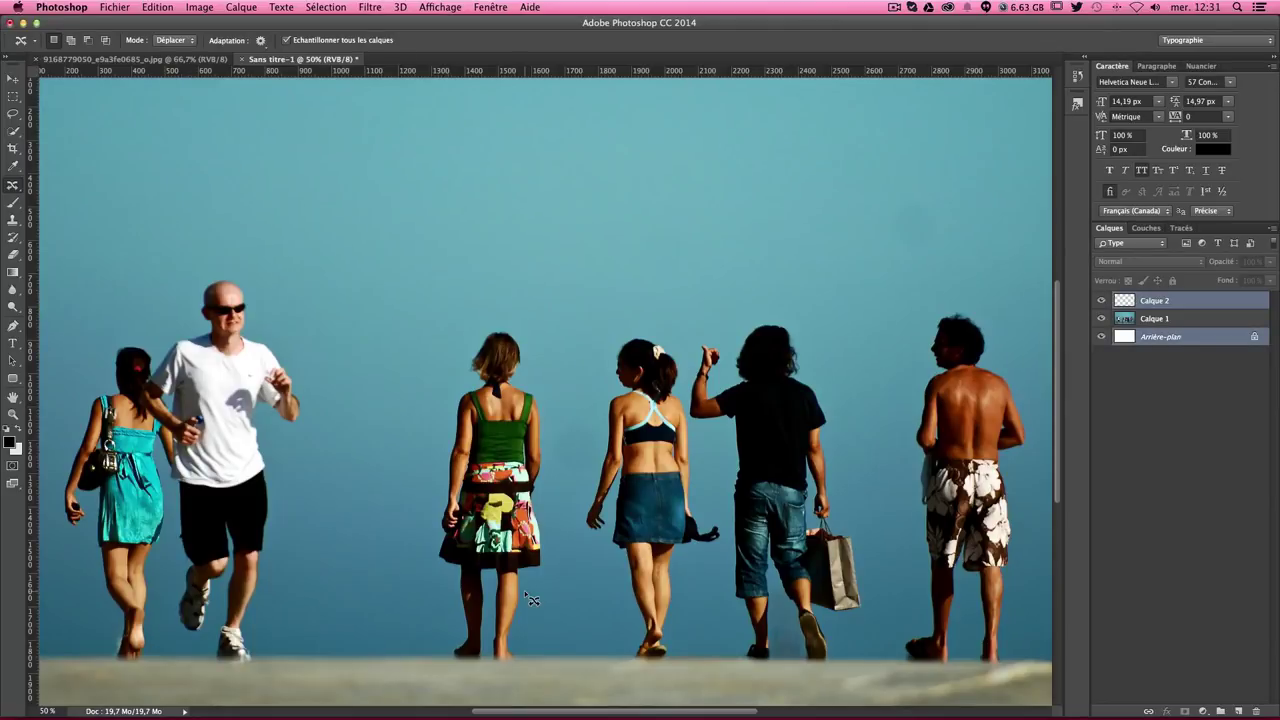
pyautogui.scroll(1, 512, 436)
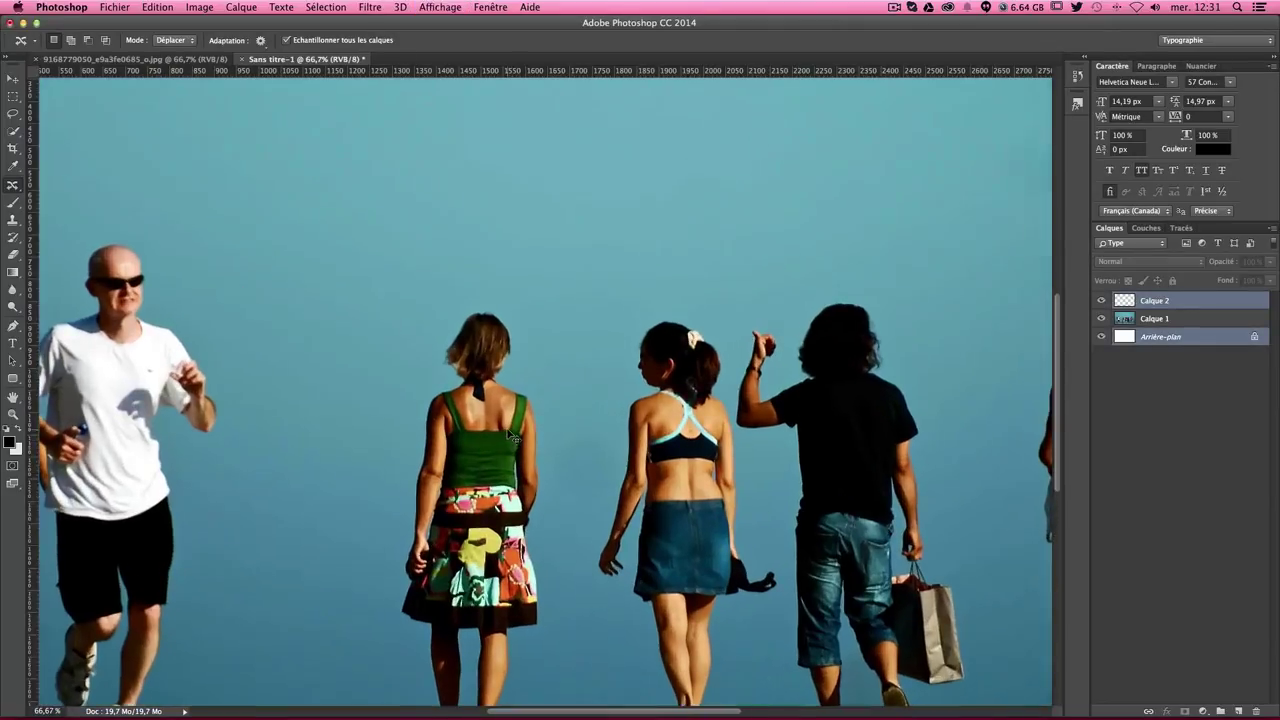
pyautogui.scroll(1, 512, 436)
pyautogui.scroll(1, 512, 436)
pyautogui.scroll(1, 514, 440)
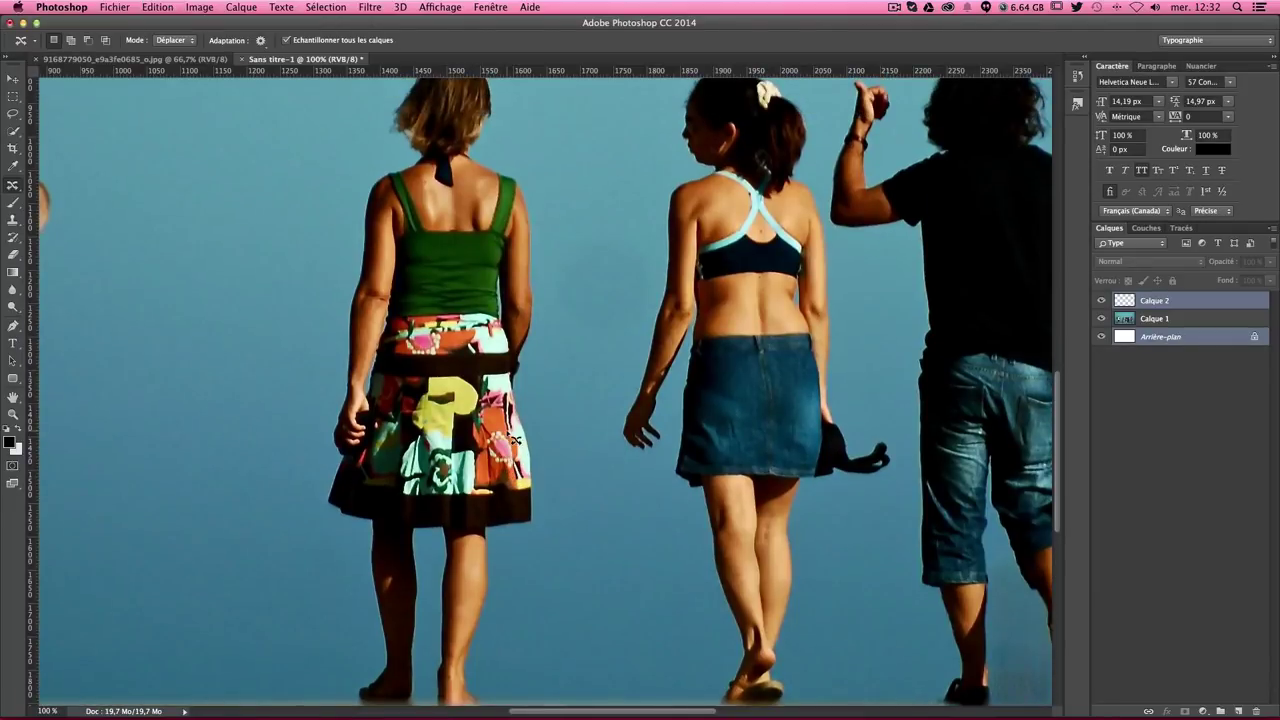
pyautogui.scroll(-1, 514, 440)
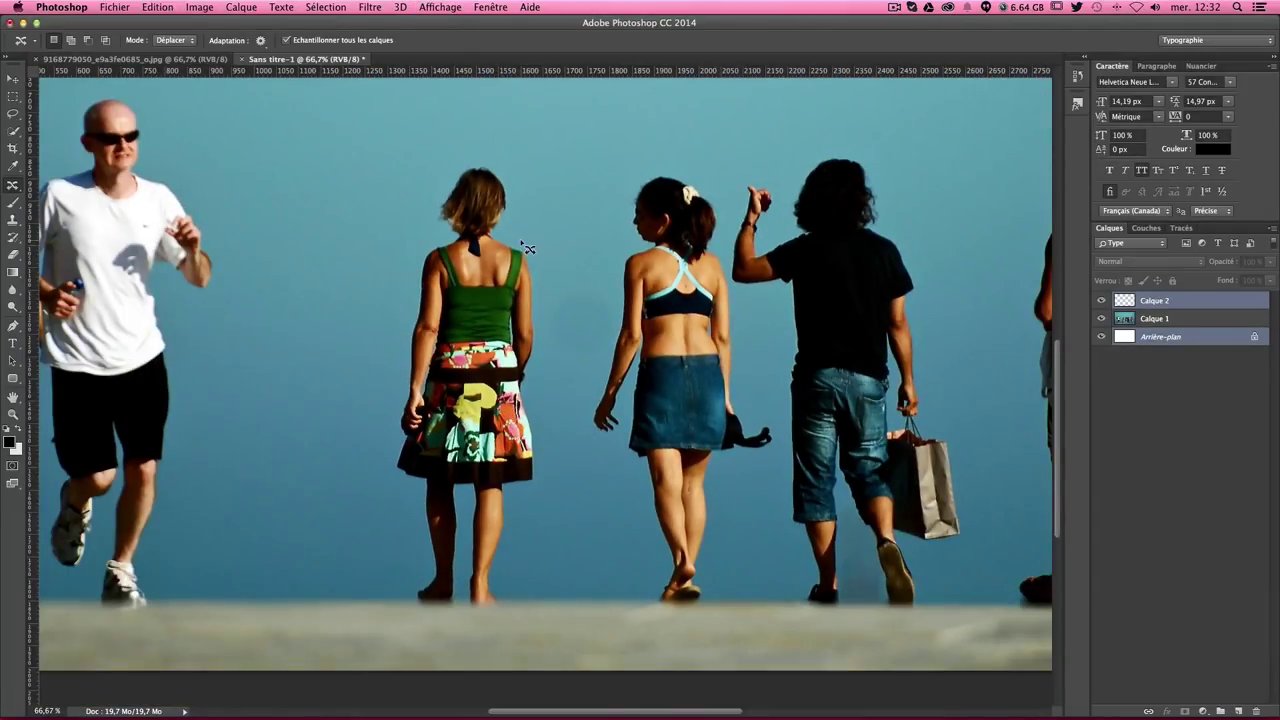
pyautogui.moveTo(515, 240)
pyautogui.mouseDown()
pyautogui.moveTo(468, 160)
pyautogui.moveTo(432, 185)
pyautogui.moveTo(386, 447)
pyautogui.moveTo(420, 535)
pyautogui.moveTo(420, 577)
pyautogui.moveTo(398, 606)
pyautogui.moveTo(512, 635)
pyautogui.moveTo(519, 614)
pyautogui.mouseUp()
pyautogui.moveTo(542, 492)
pyautogui.mouseDown()
pyautogui.moveTo(558, 486)
pyautogui.moveTo(563, 449)
pyautogui.moveTo(552, 370)
pyautogui.mouseUp()
pyautogui.moveTo(559, 305); pyautogui.dragTo(552, 267)
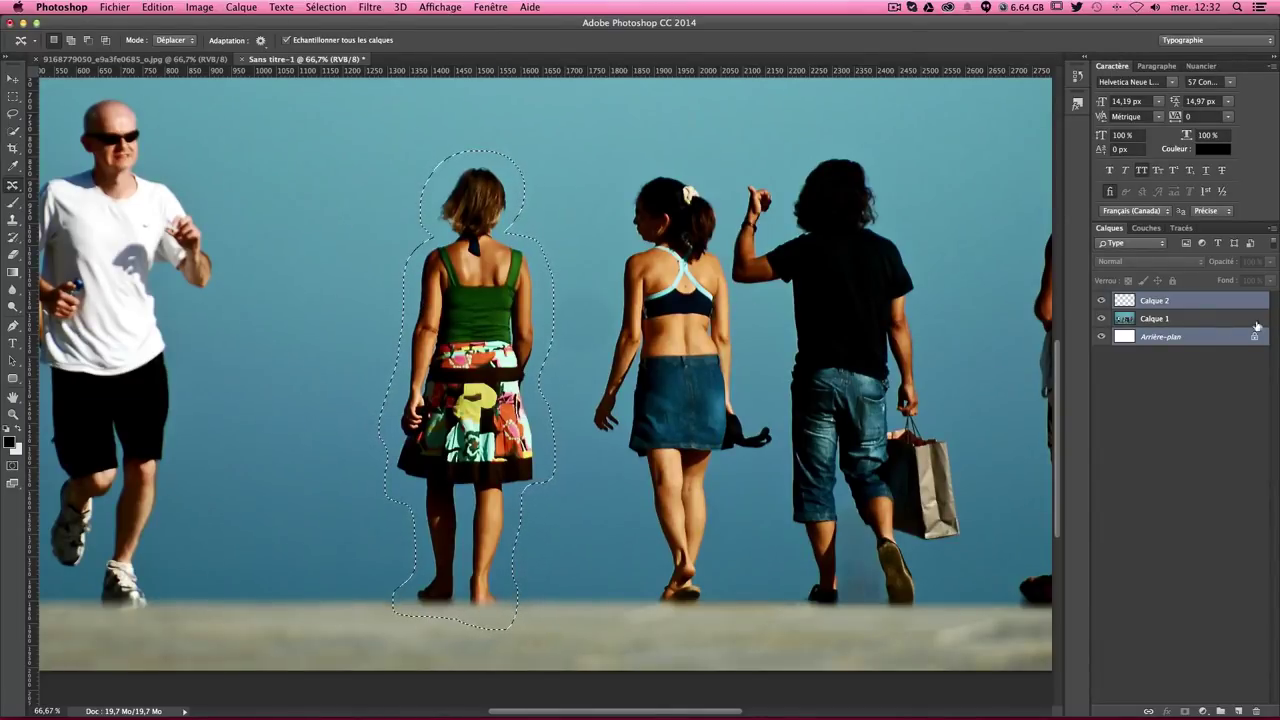
pyautogui.click(1170, 304)
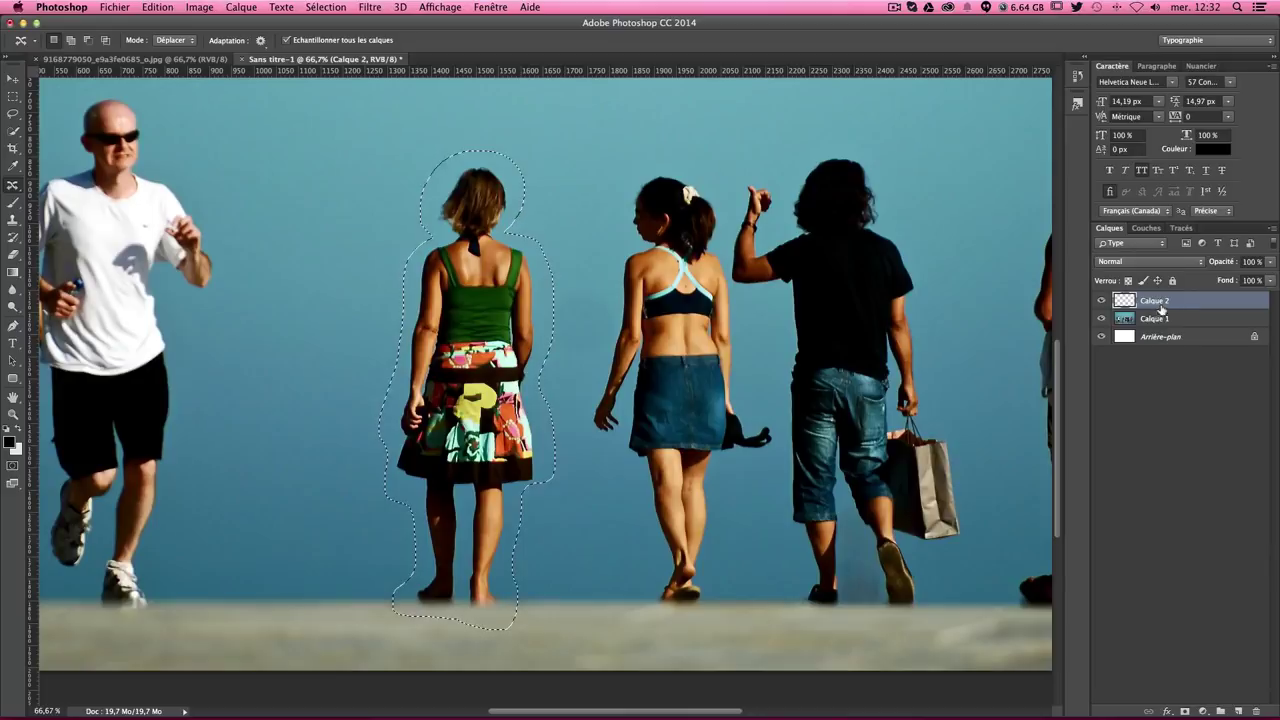
# Step: Move a copy of the woman further left, then undo the duplicate and deselect
pyautogui.moveTo(513, 297); pyautogui.dragTo(326, 297)
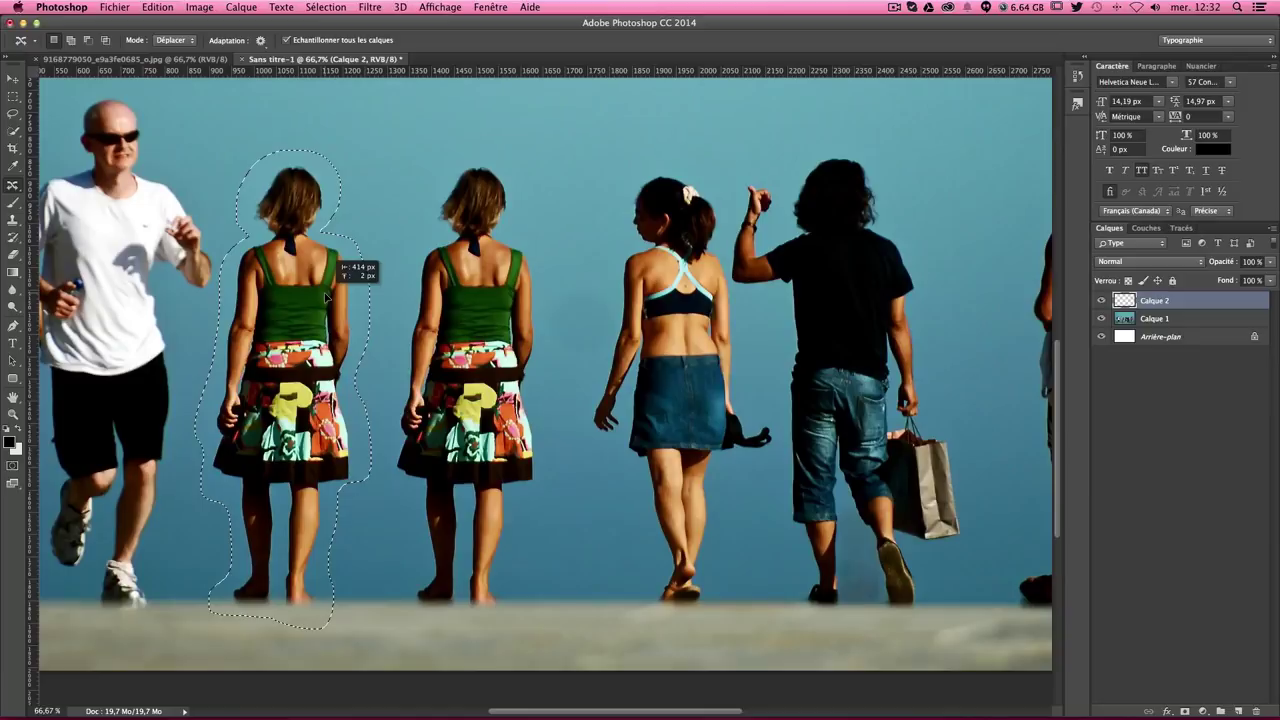
pyautogui.moveTo(326, 297); pyautogui.dragTo(324, 296)
pyautogui.moveTo(327, 293); pyautogui.dragTo(325, 312)
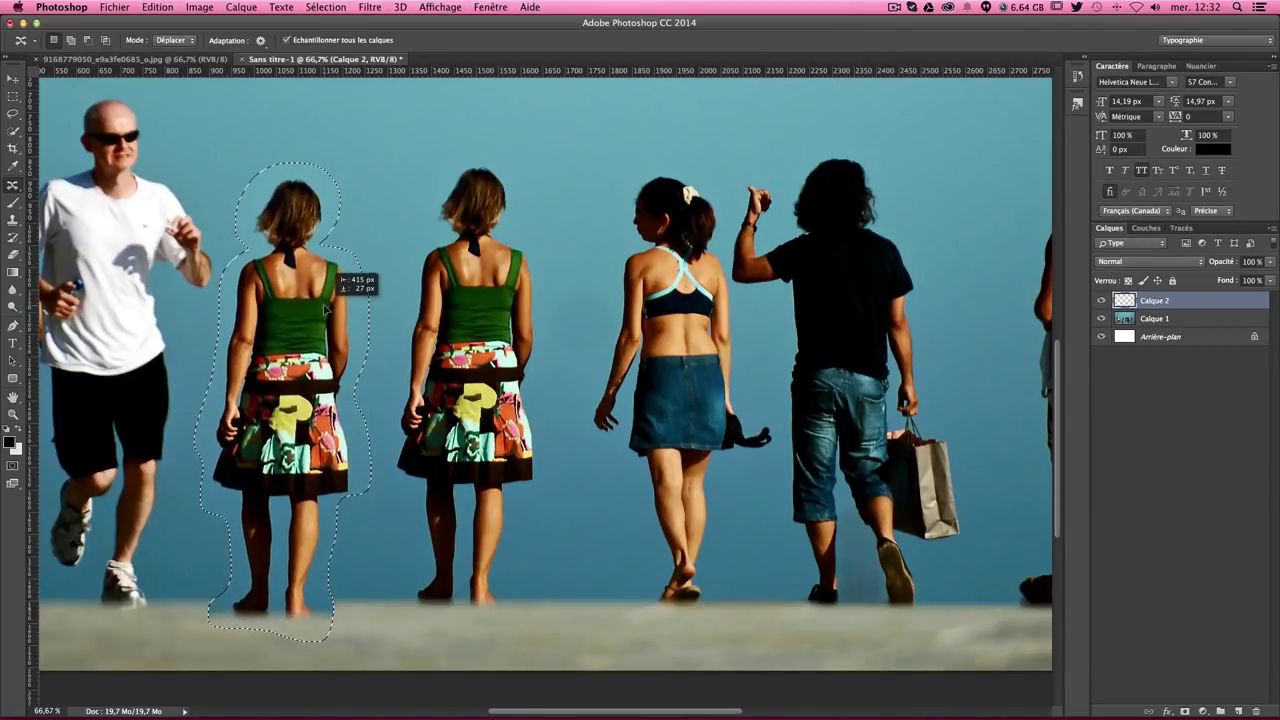
pyautogui.moveTo(325, 312); pyautogui.dragTo(327, 297)
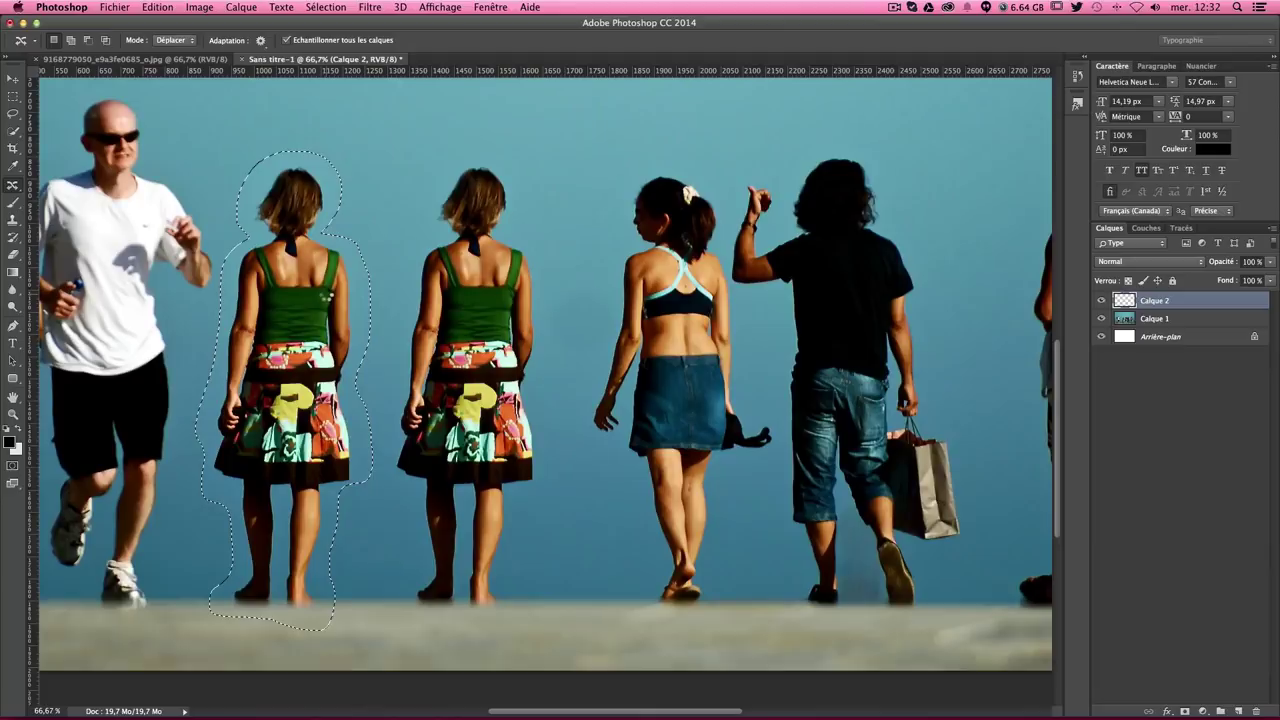
pyautogui.hotkey('ctrl', 'z')
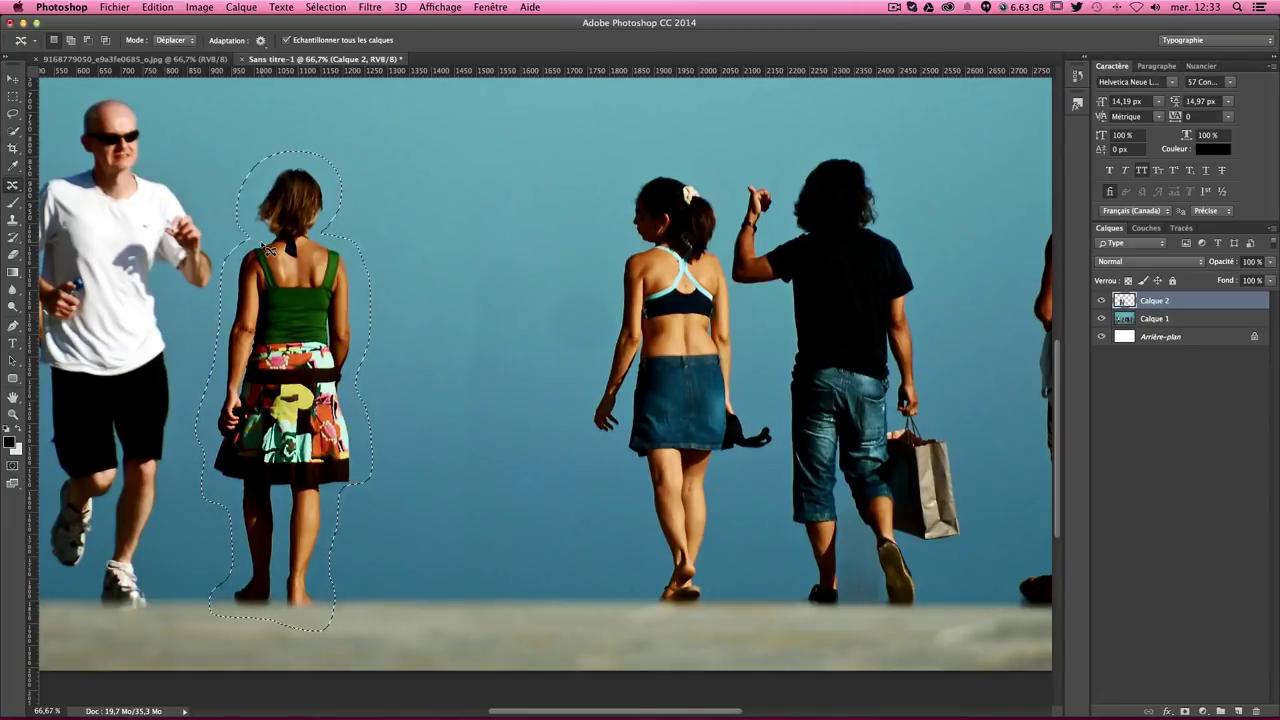
pyautogui.press('super+d')
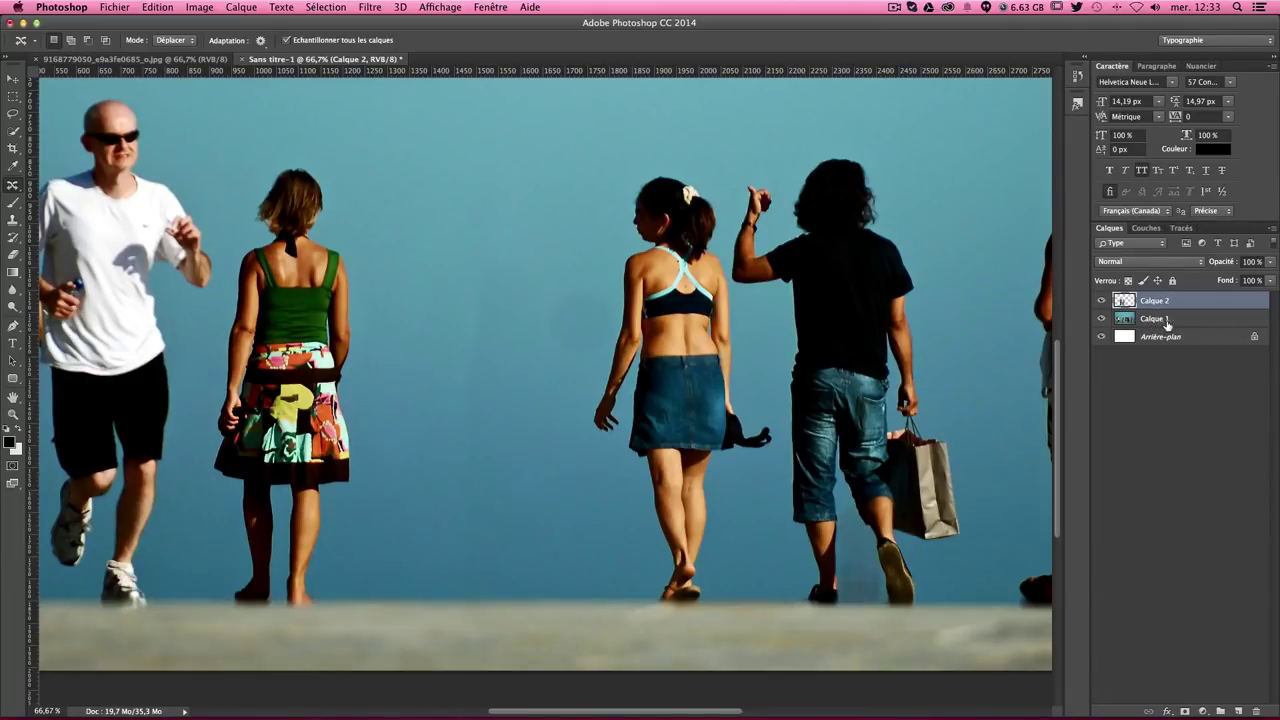
pyautogui.click(1112, 319)
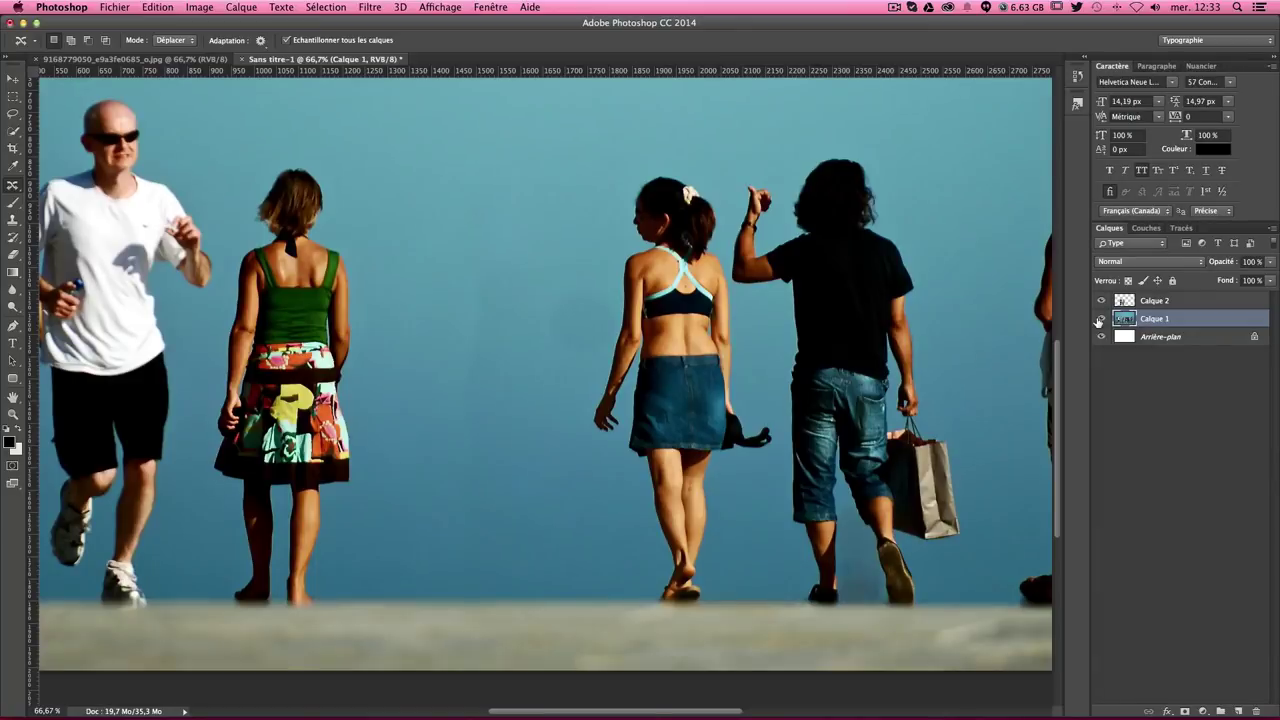
pyautogui.click(1100, 318)
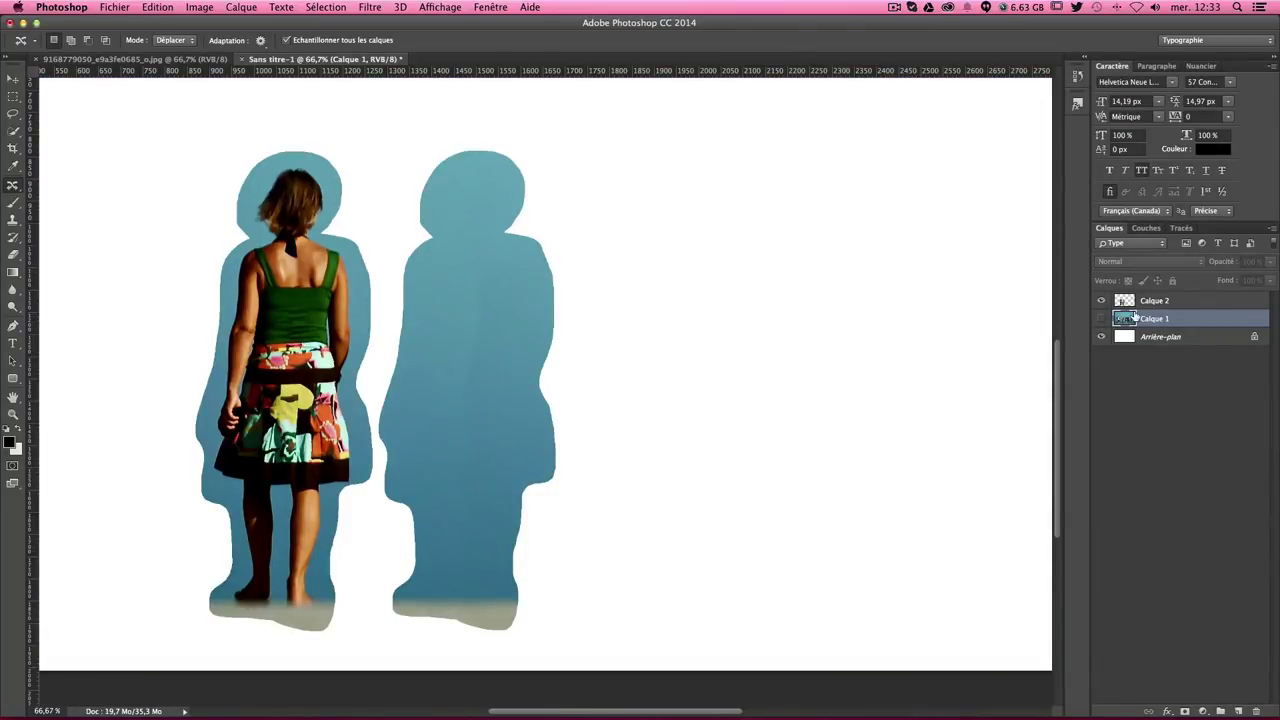
pyautogui.click(1134, 304)
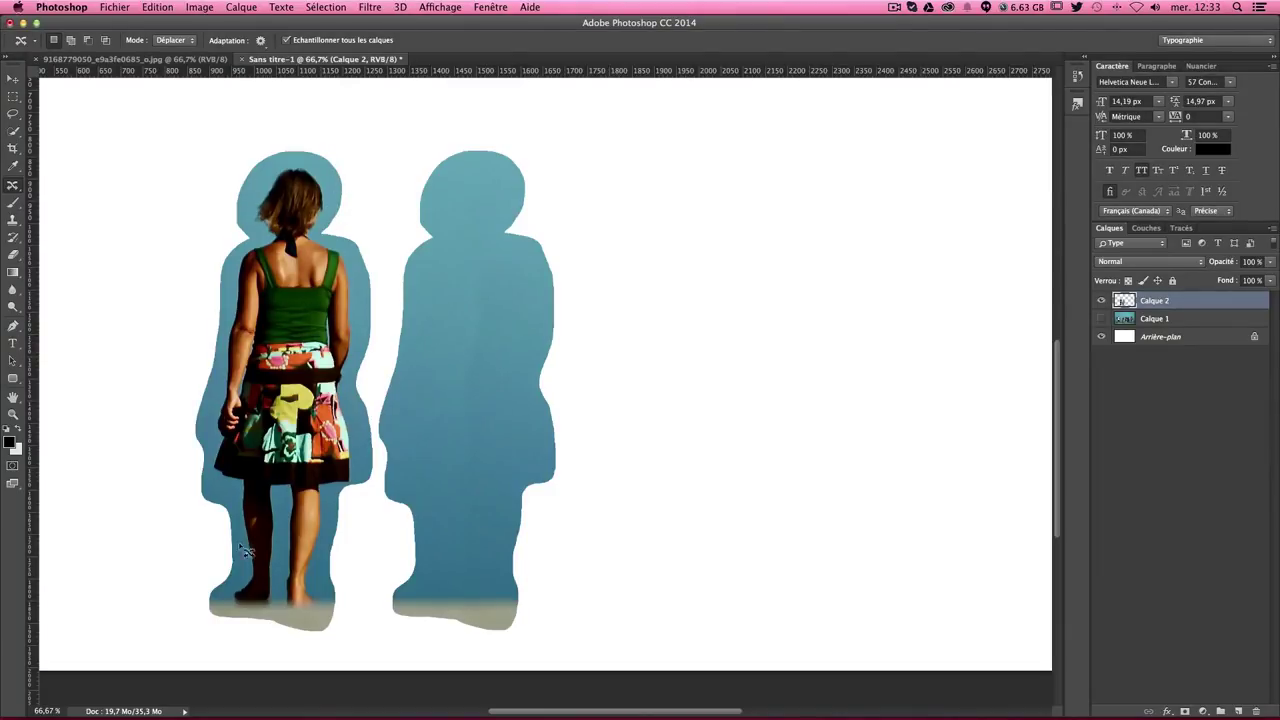
pyautogui.click(1102, 318)
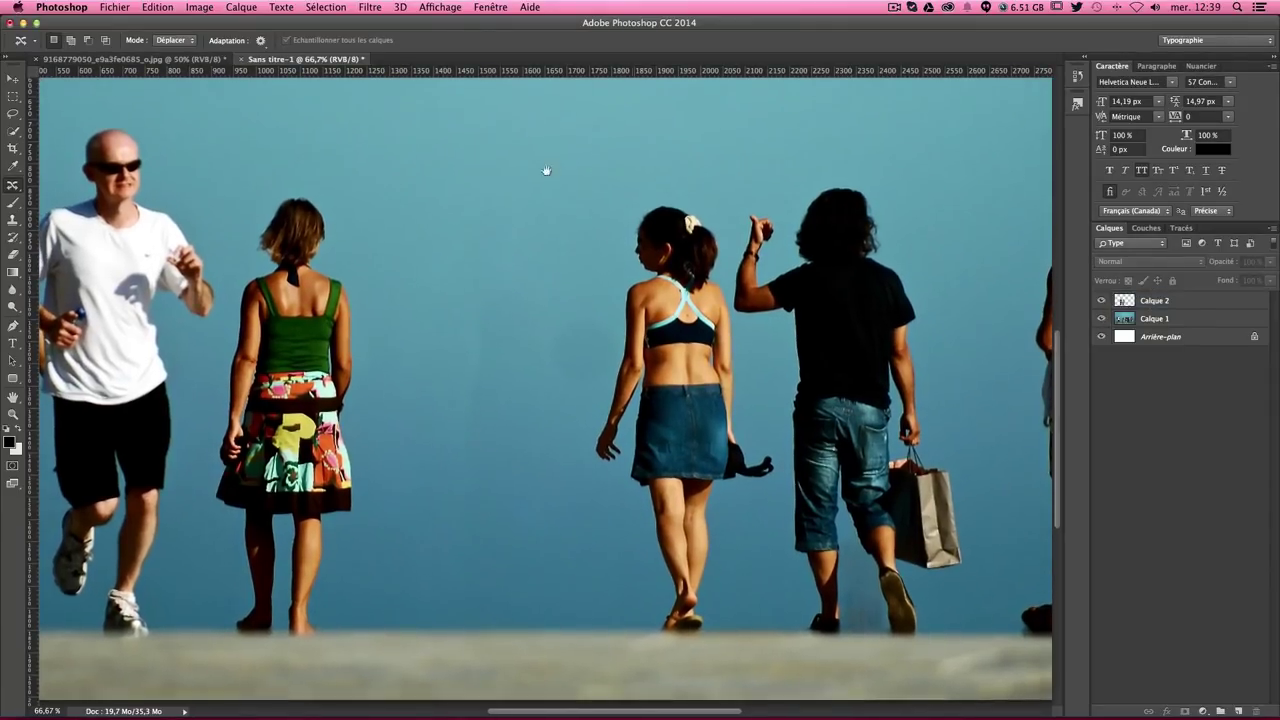
# Step: Switch to the lakeside landscape document and bring the fence into view
pyautogui.click(169, 43)
pyautogui.click(169, 42)
pyautogui.click(62, 60)
pyautogui.moveTo(587, 315)
pyautogui.mouseDown()
pyautogui.moveTo(687, 265)
pyautogui.moveTo(690, 275)
pyautogui.mouseUp()
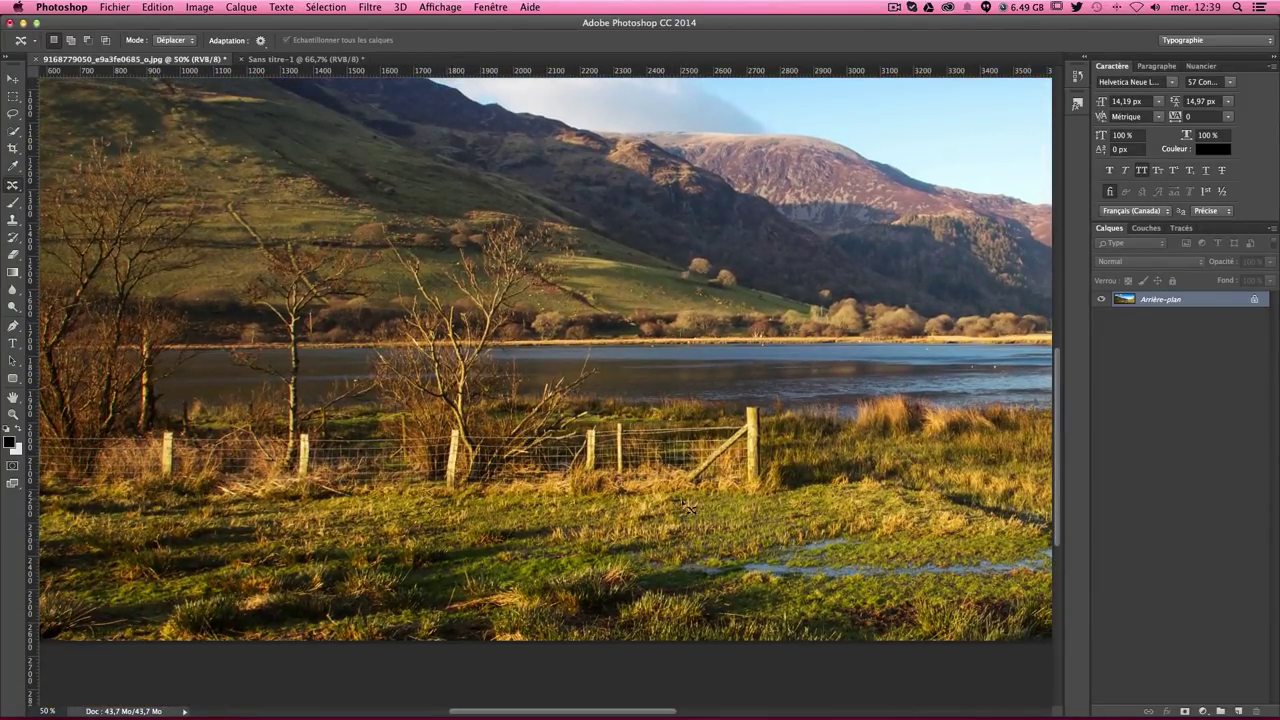
# Step: Set the Content-Aware Move mode to Étendre and review the adaptation settings
pyautogui.click(175, 40)
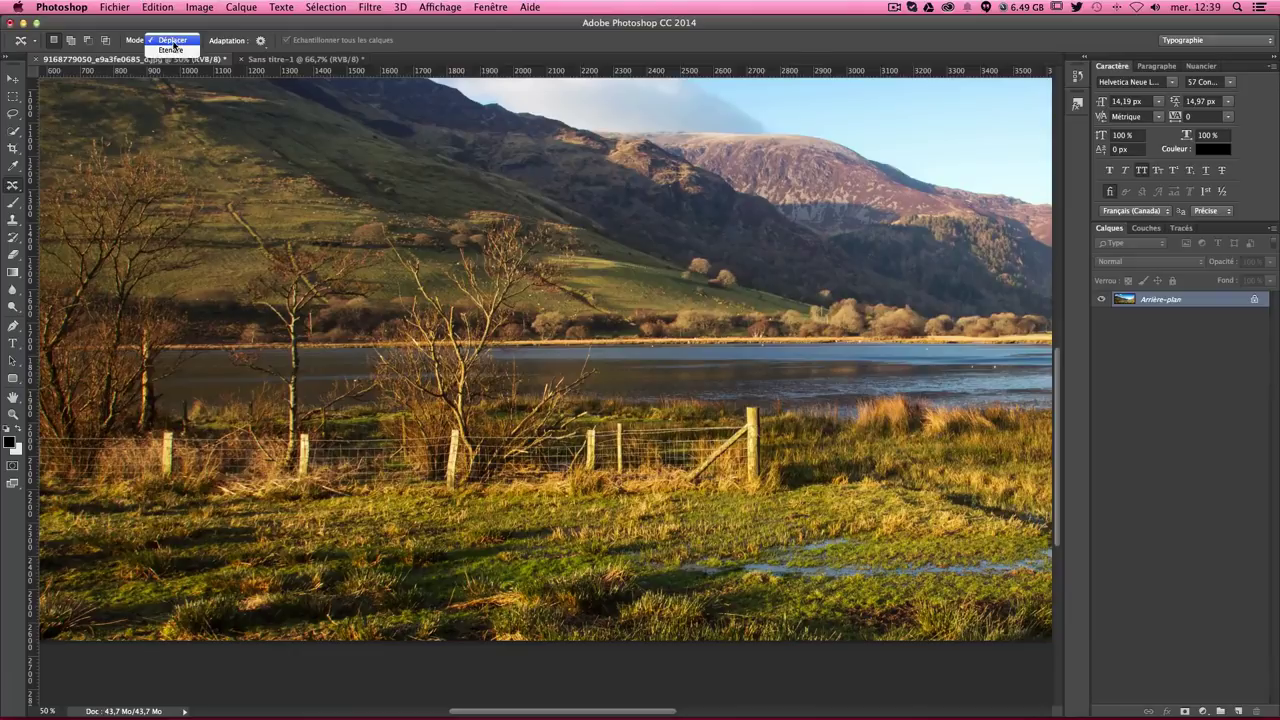
pyautogui.click(166, 50)
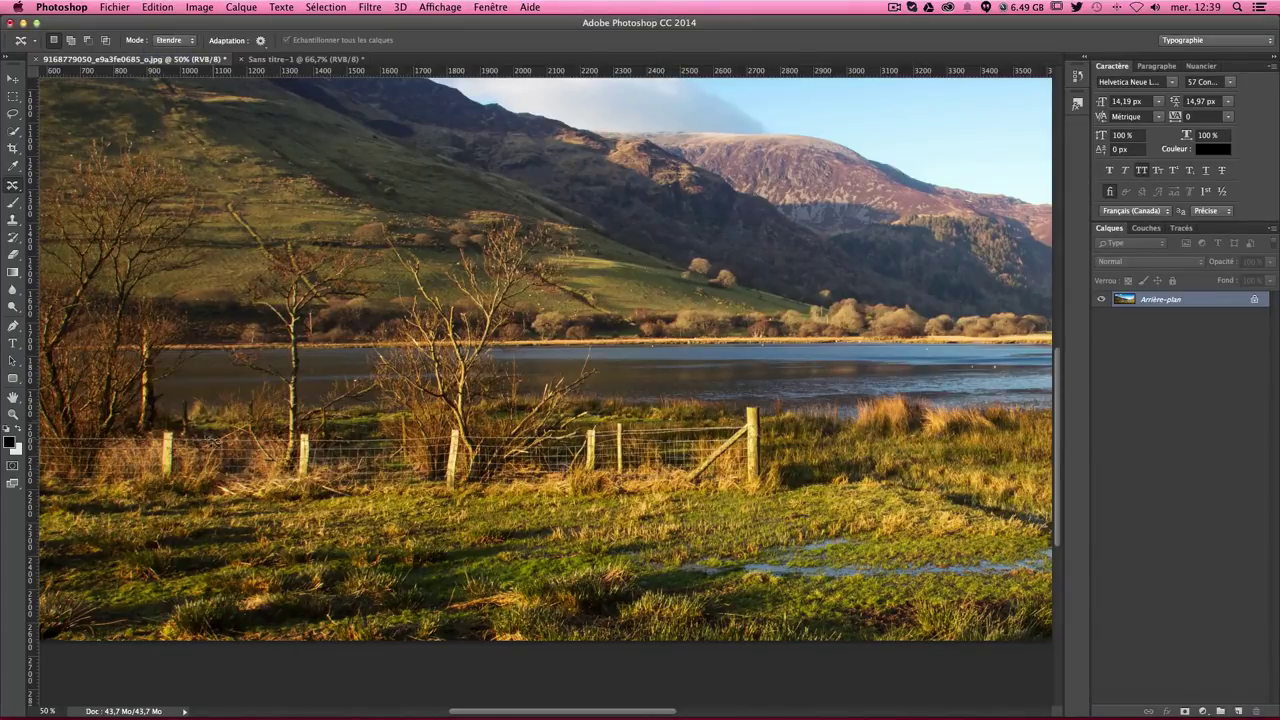
pyautogui.click(262, 40)
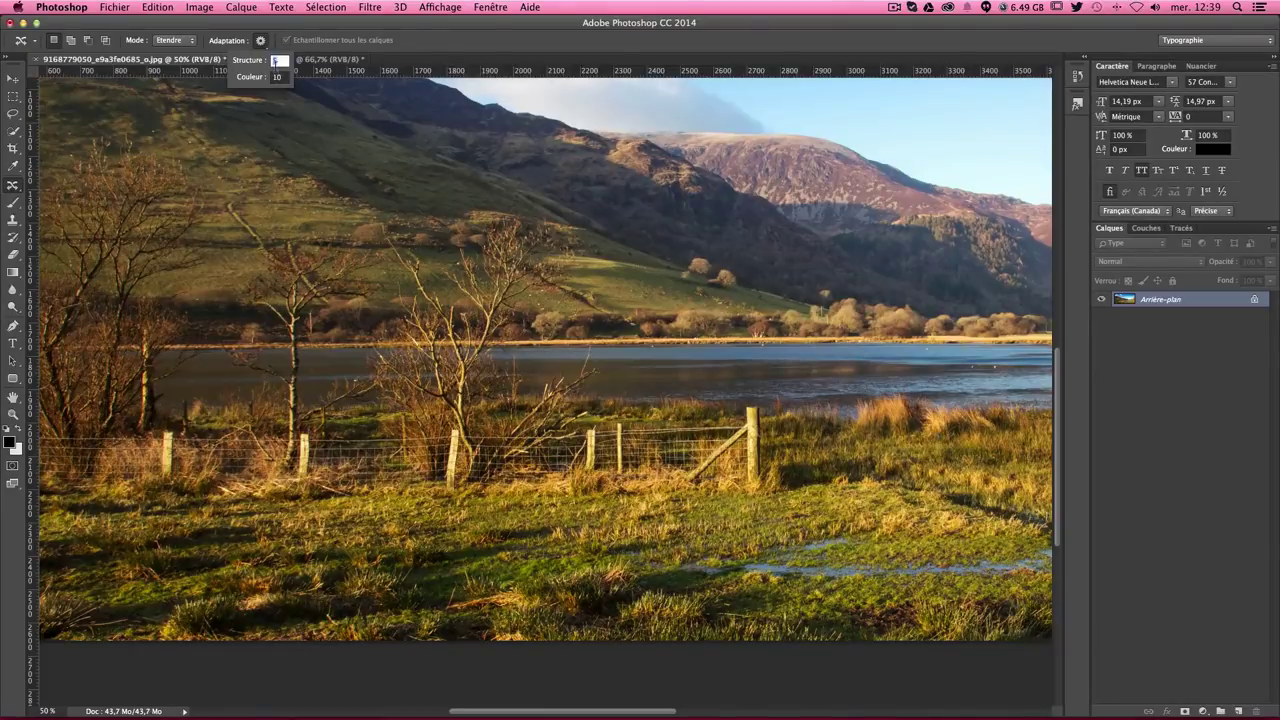
pyautogui.press('Tab')
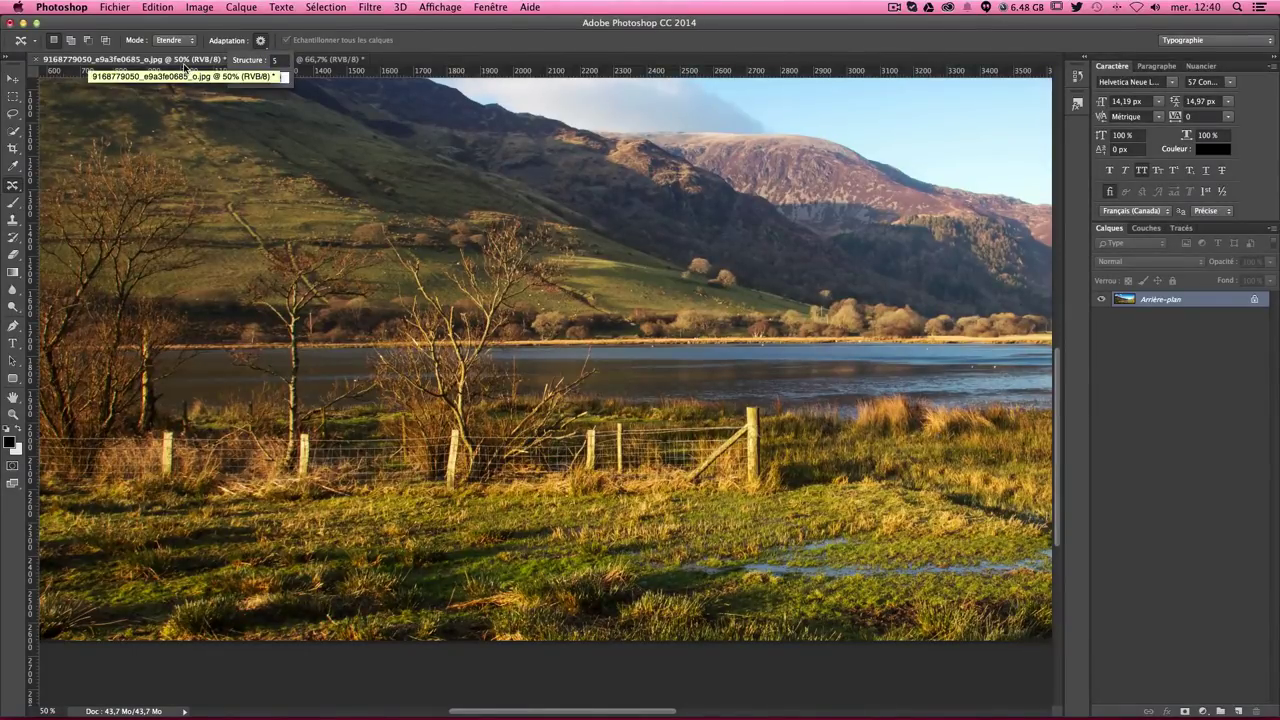
pyautogui.press('Return')
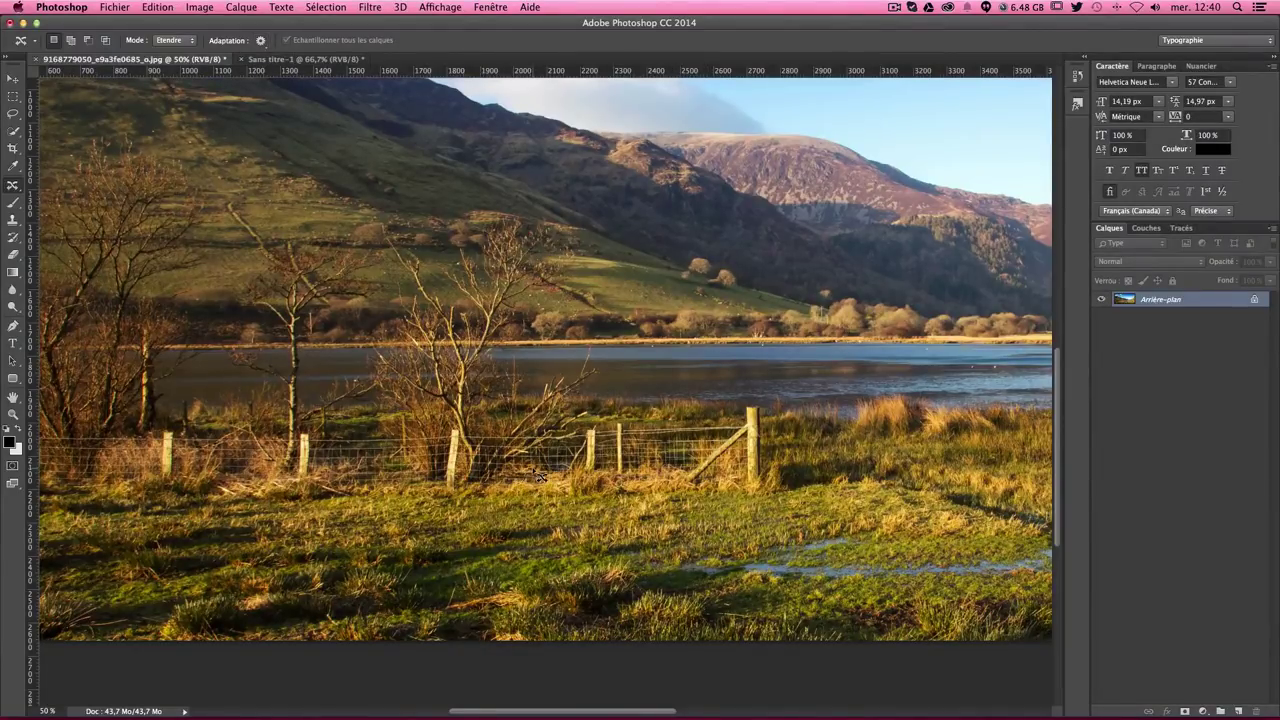
pyautogui.click(262, 41)
pyautogui.click(266, 46)
# Step: Add a new empty layer, Calque 1, and zoom to 100% on the fence
pyautogui.hotkey('ctrl', '+')
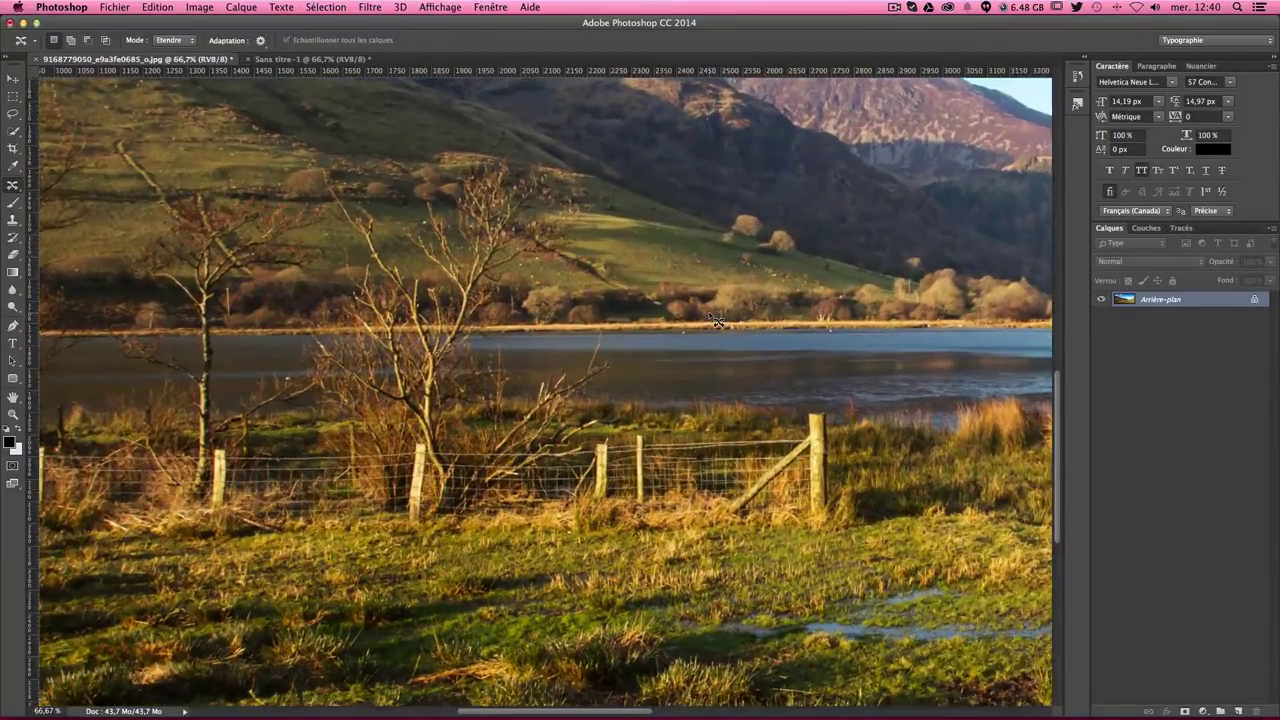
pyautogui.moveTo(715, 470)
pyautogui.mouseDown()
pyautogui.moveTo(611, 418)
pyautogui.moveTo(484, 416)
pyautogui.mouseUp()
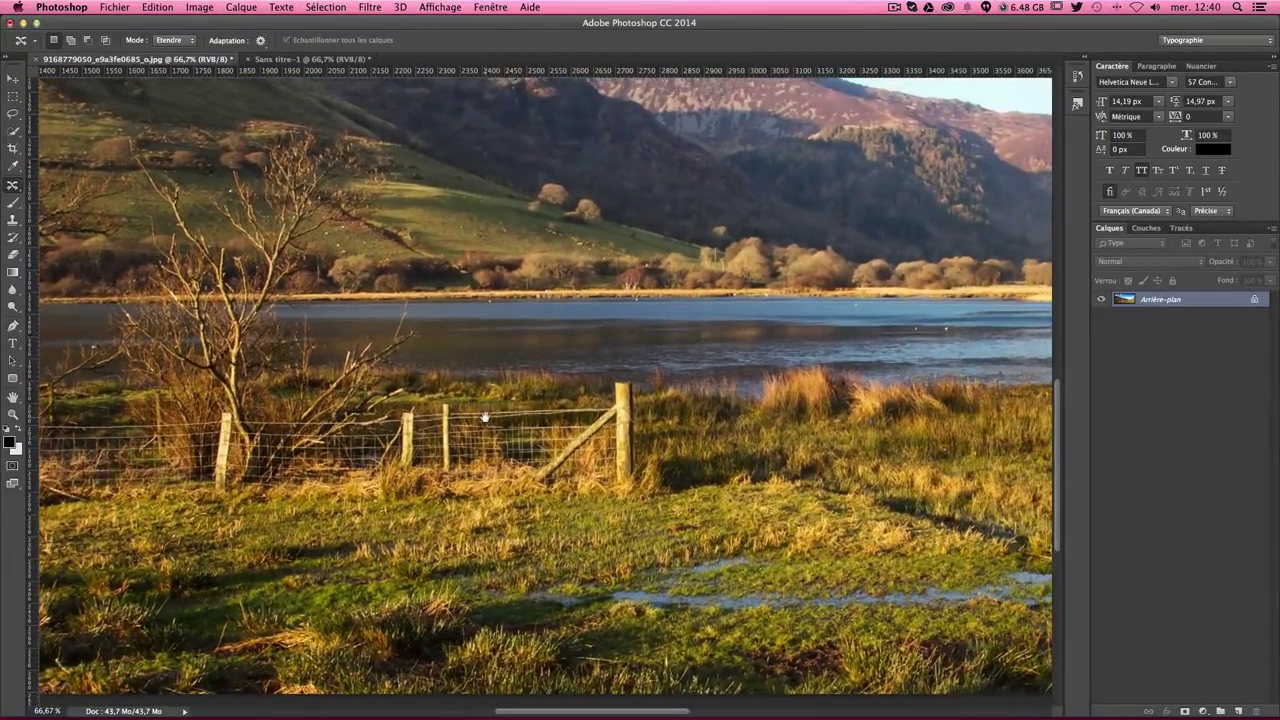
pyautogui.click(1238, 711)
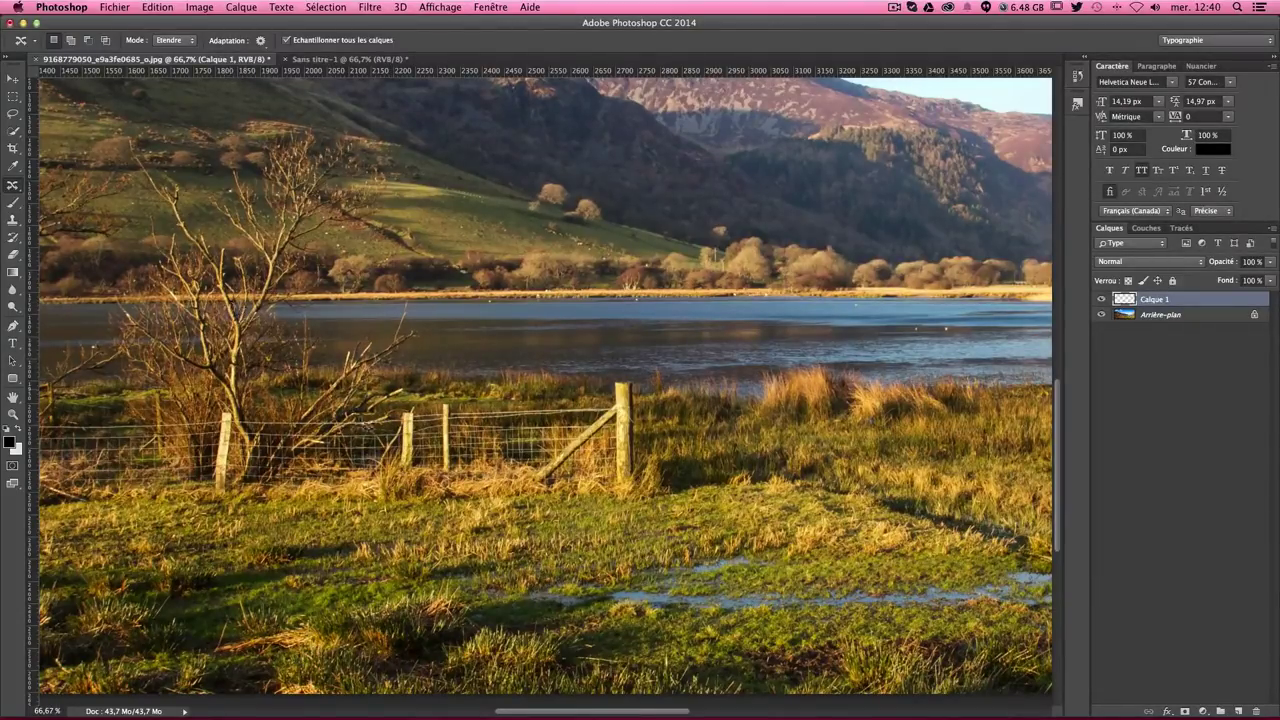
pyautogui.press('super+plus')
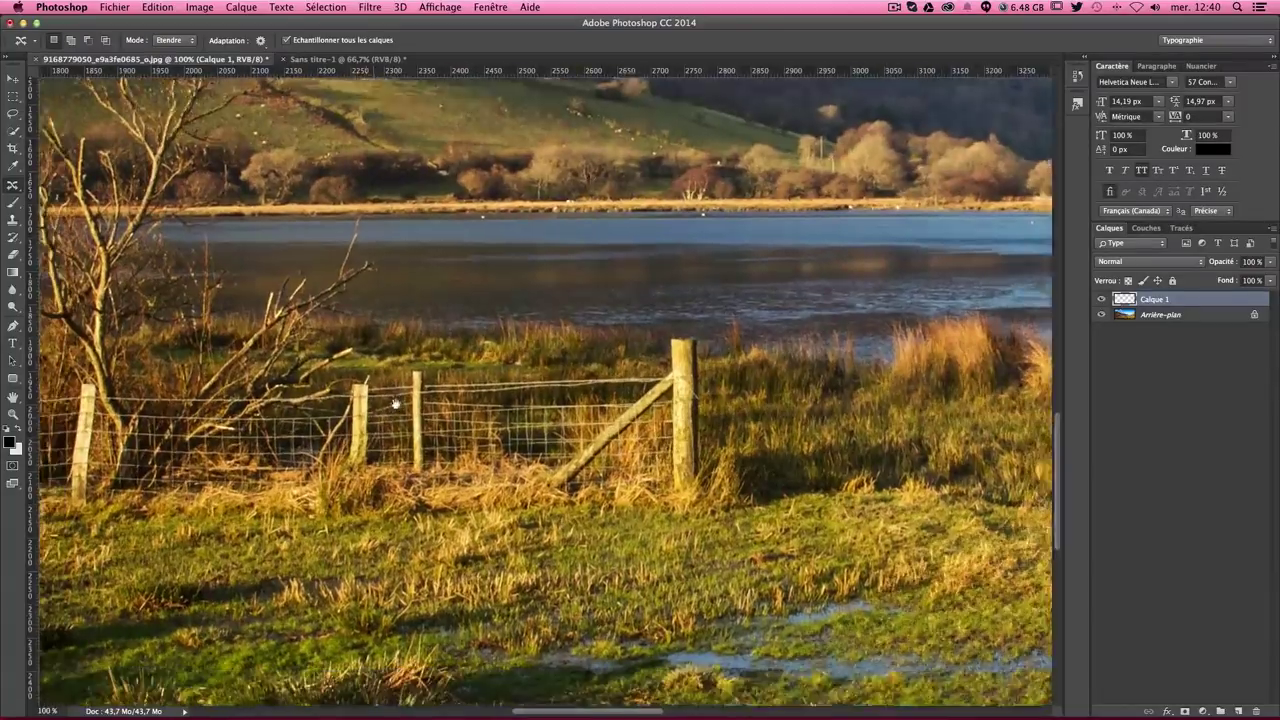
pyautogui.scroll(-5, 390, 420)
pyautogui.hscroll(-3, 390, 420)
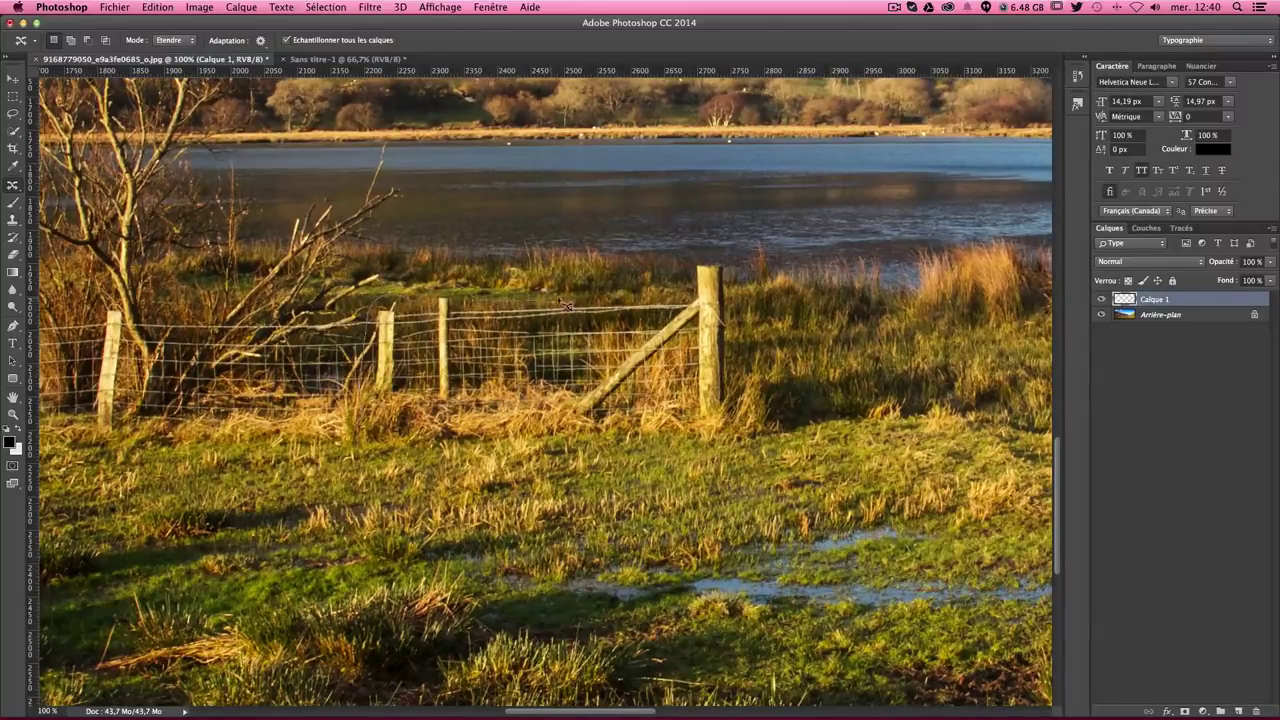
# Step: Lasso the fence section around its post, extend it about 448 px right, and deselect
pyautogui.moveTo(692, 290)
pyautogui.mouseDown()
pyautogui.moveTo(745, 362)
pyautogui.moveTo(515, 445)
pyautogui.mouseUp()
pyautogui.moveTo(515, 445); pyautogui.dragTo(380, 302)
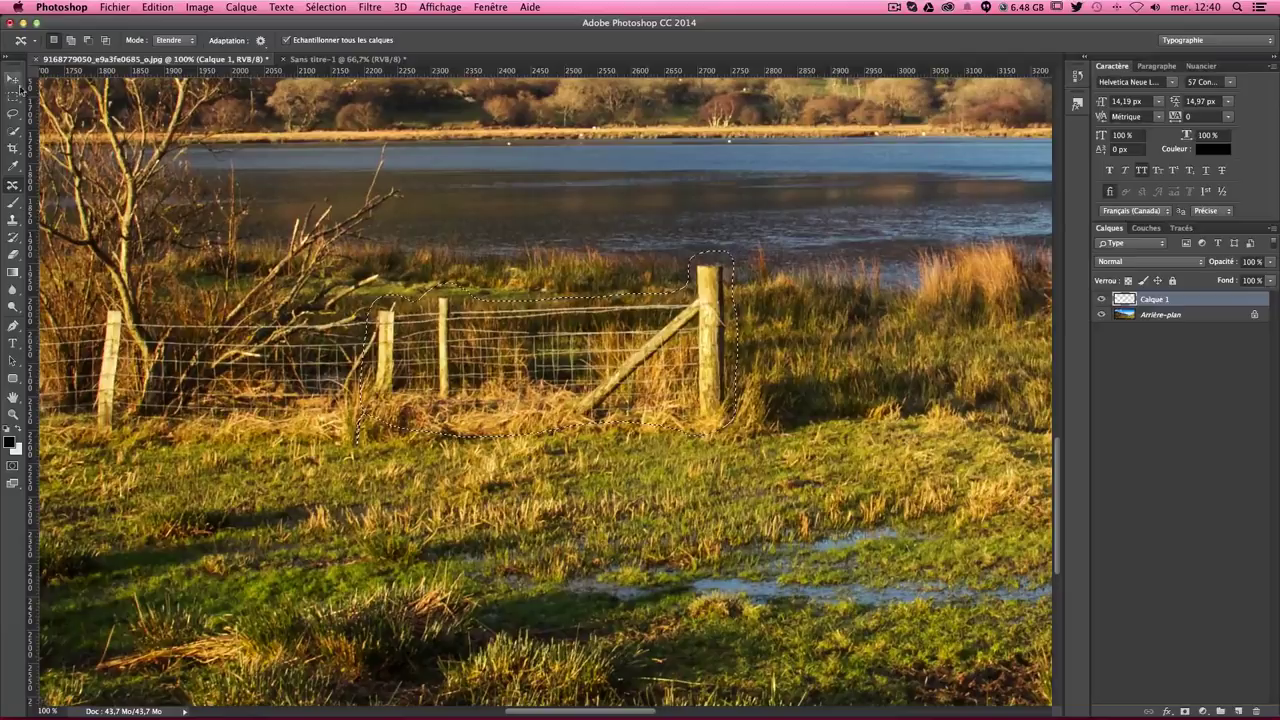
pyautogui.moveTo(553, 392)
pyautogui.mouseDown()
pyautogui.moveTo(501, 347)
pyautogui.moveTo(546, 350)
pyautogui.mouseUp()
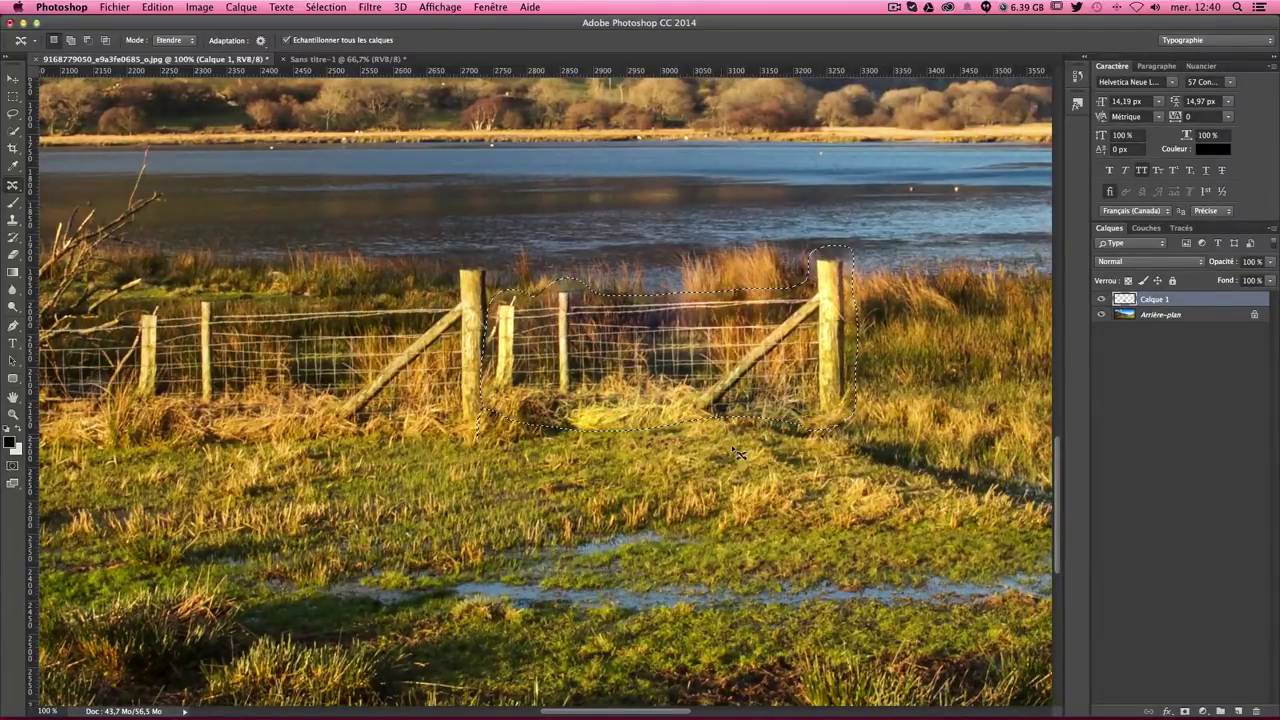
pyautogui.hotkey('ctrl', 'd')
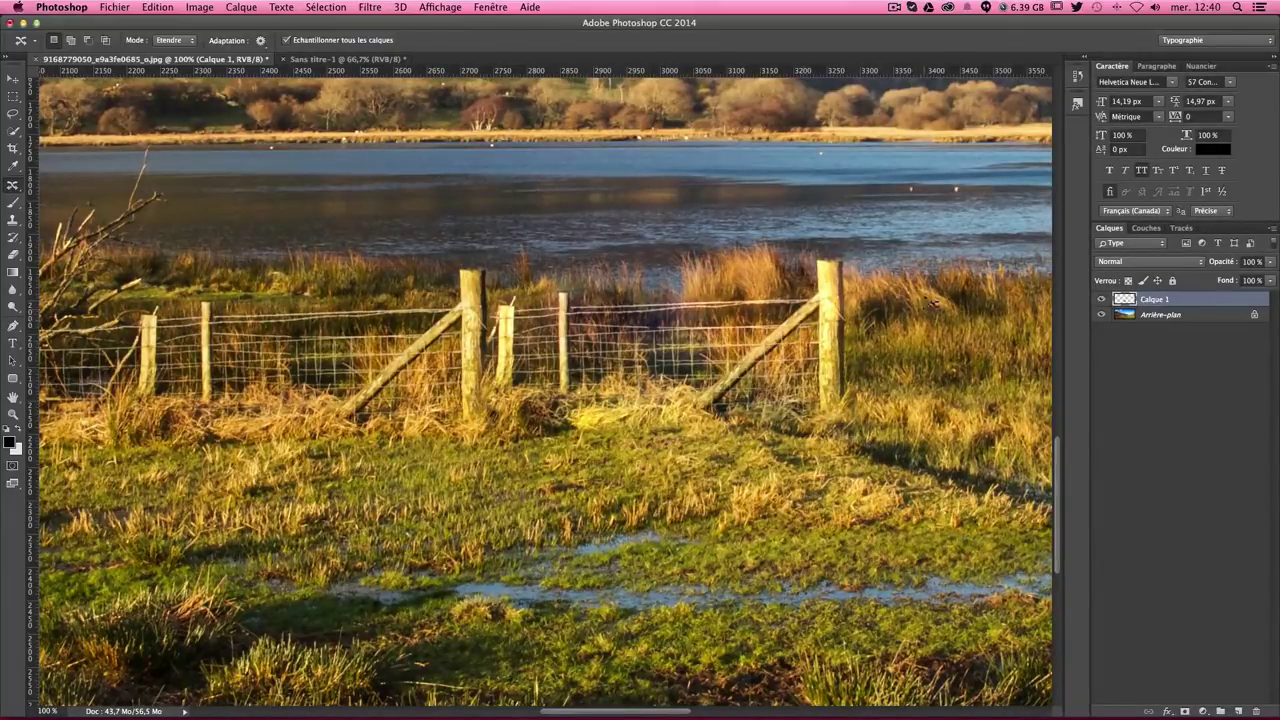
pyautogui.hscroll(3, 930, 303)
pyautogui.scroll(1, 930, 303)
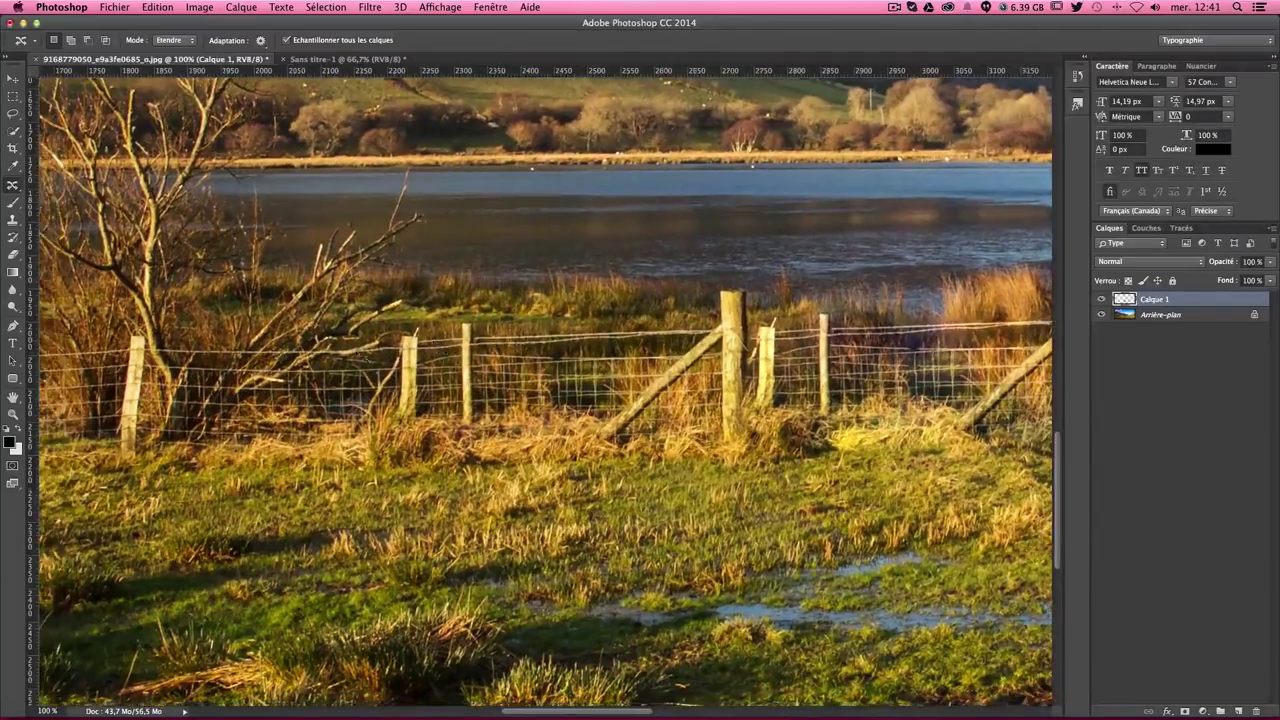
pyautogui.hscroll(10, 44, 311)
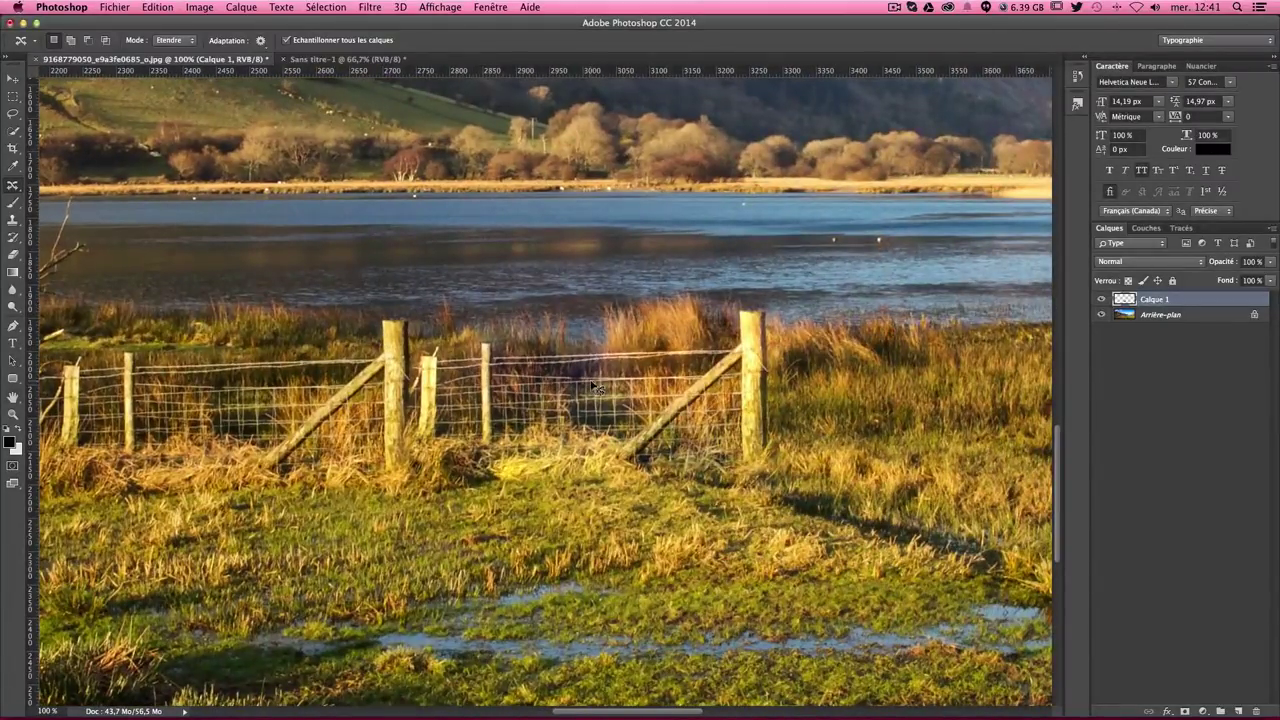
# Step: Undo the extended fence section and bring the gate section back into view
pyautogui.press('Return')
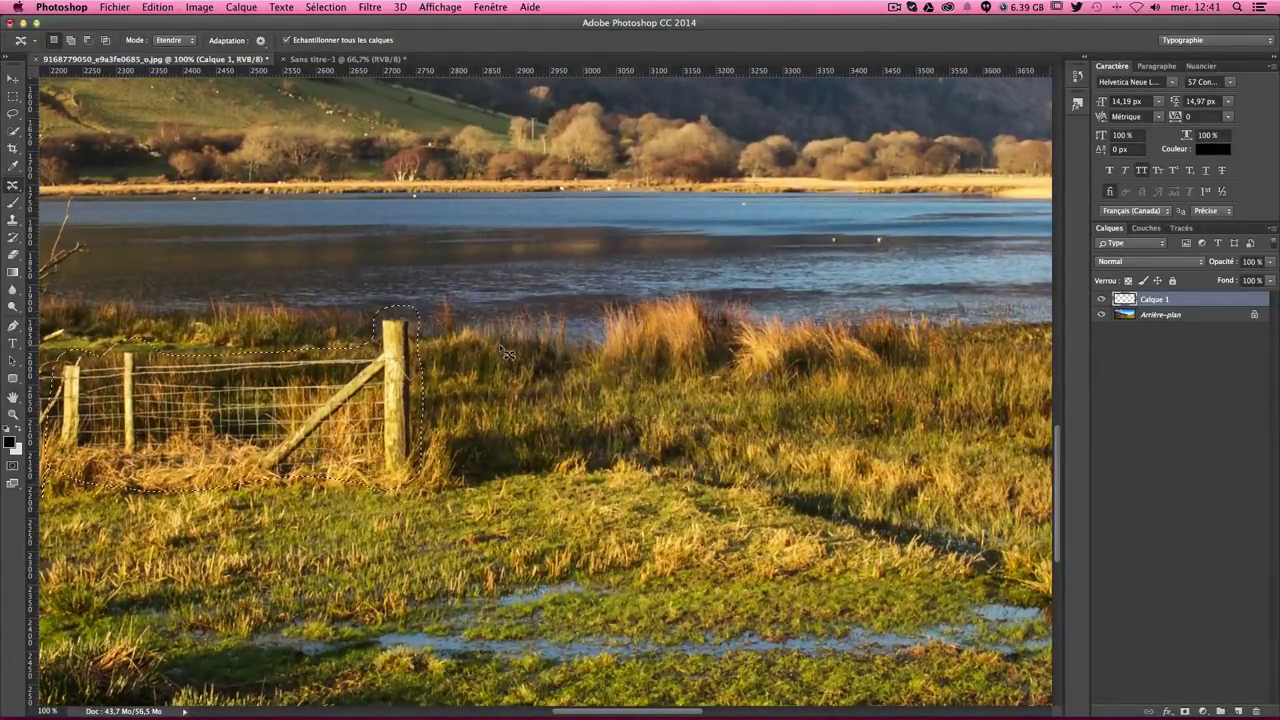
pyautogui.click(261, 42)
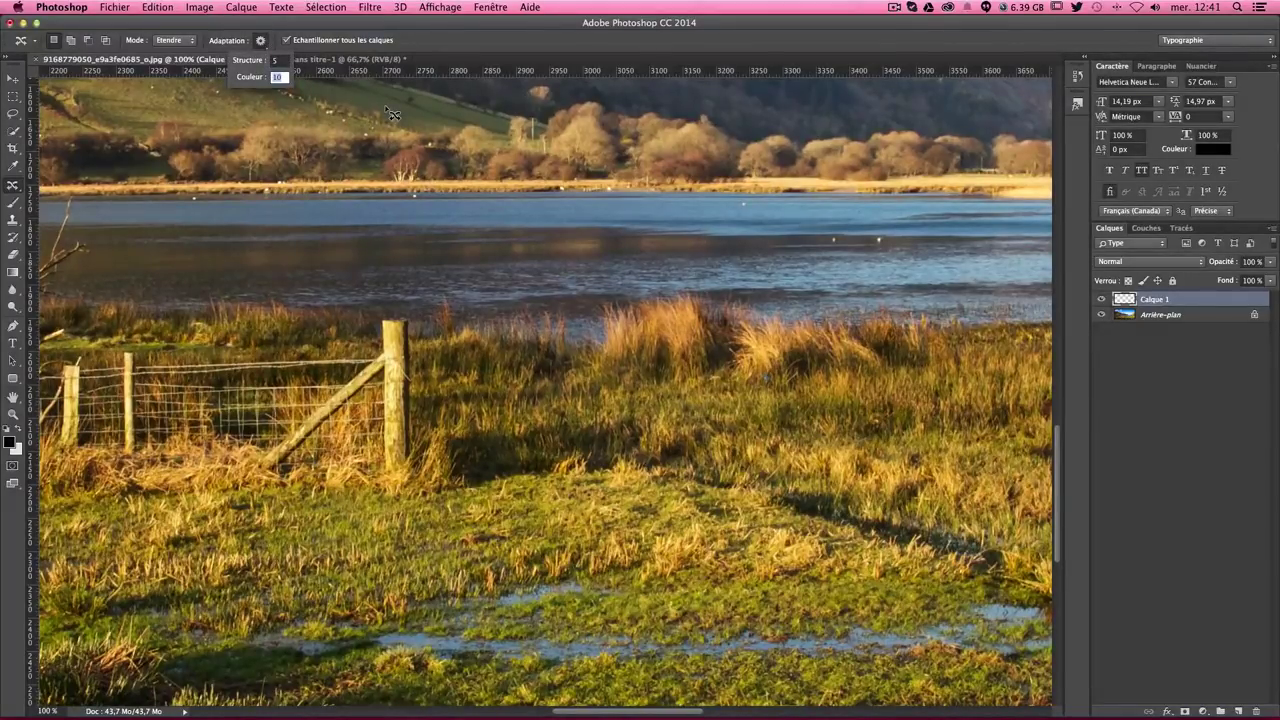
pyautogui.press('Return')
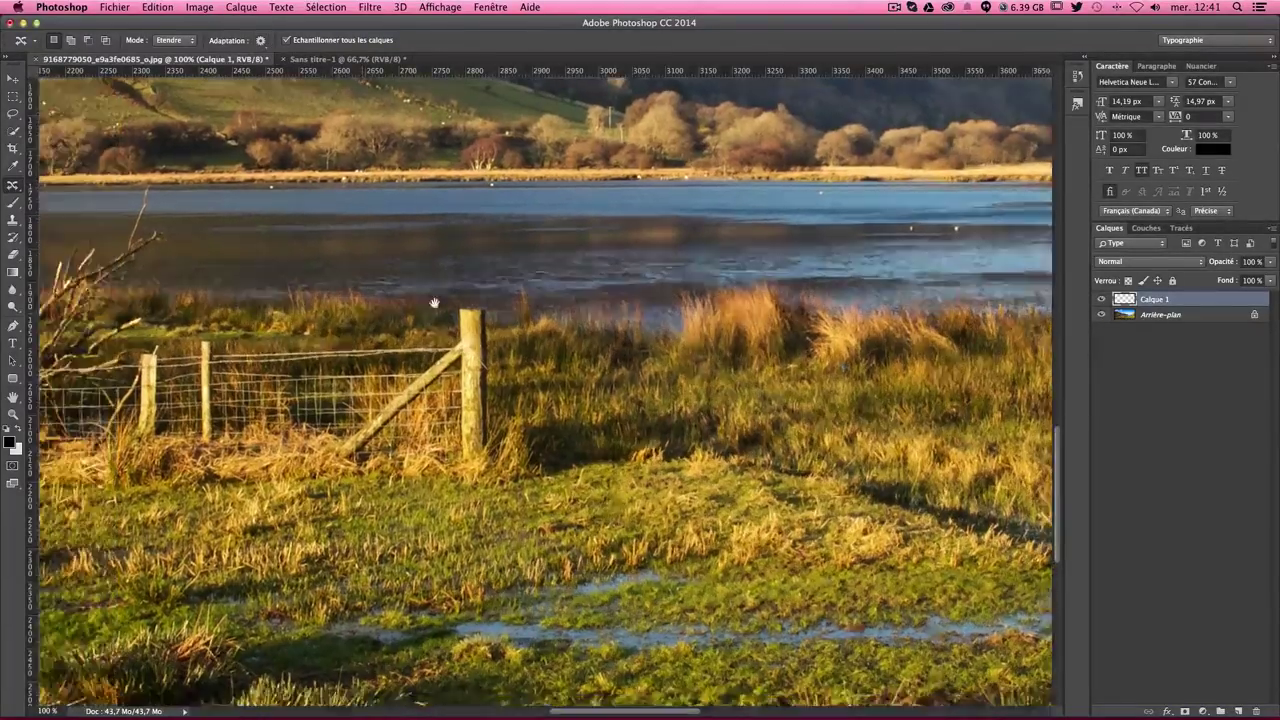
pyautogui.moveTo(160, 342); pyautogui.dragTo(460, 287)
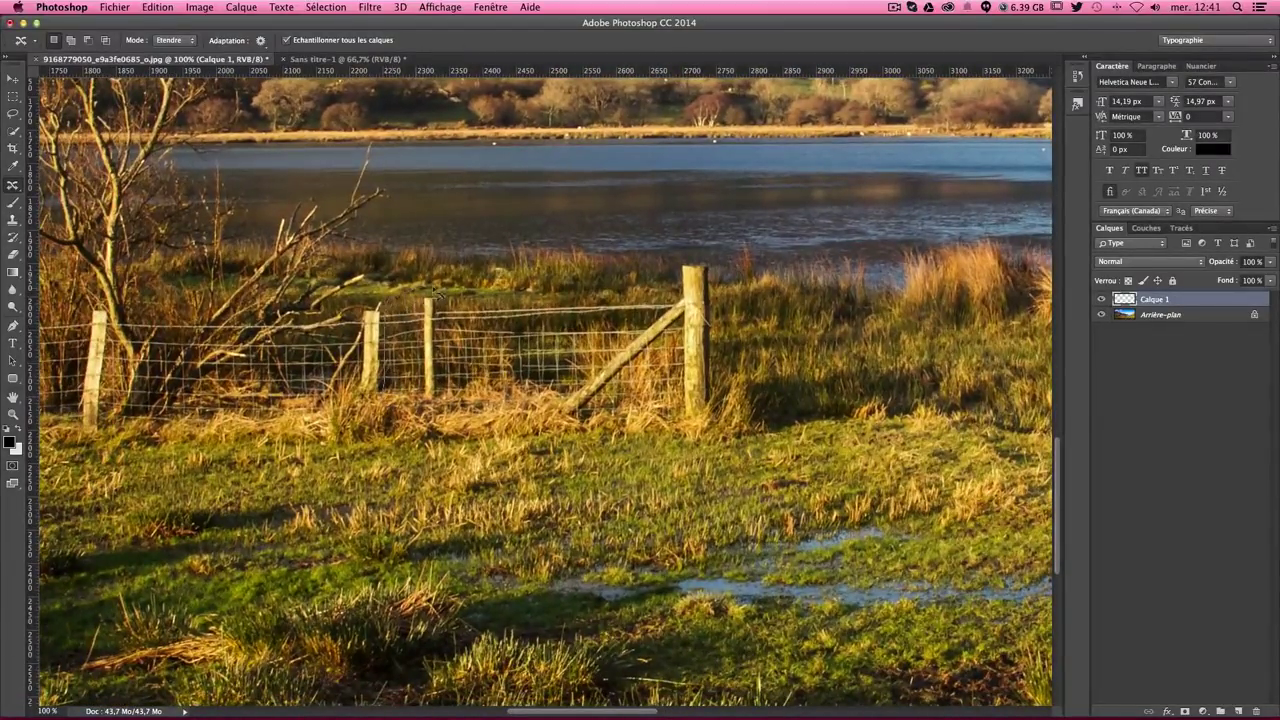
# Step: Lasso the fence section around the post and extend it about 496 px right
pyautogui.moveTo(601, 304)
pyautogui.mouseDown()
pyautogui.moveTo(728, 323)
pyautogui.moveTo(502, 447)
pyautogui.moveTo(388, 410)
pyautogui.mouseUp()
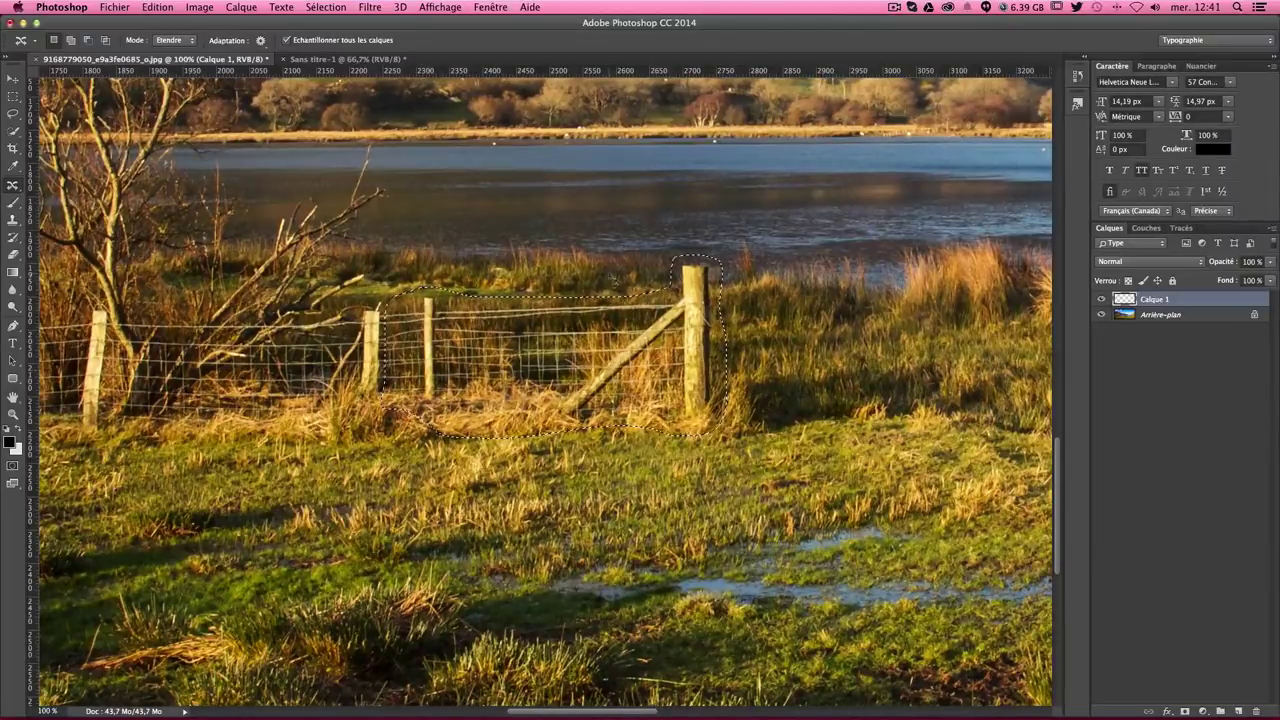
pyautogui.moveTo(388, 410); pyautogui.dragTo(705, 322)
pyautogui.hscroll(1, 705, 322)
pyautogui.hscroll(3, 705, 322)
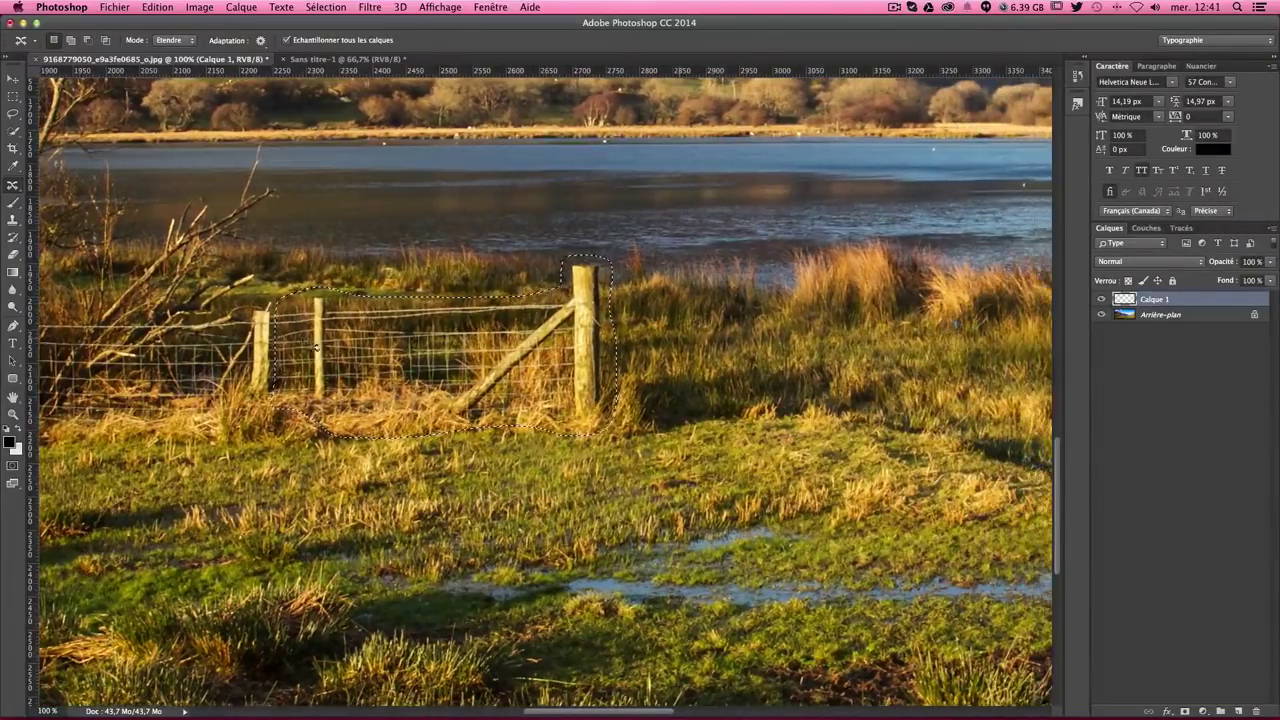
pyautogui.moveTo(316, 318)
pyautogui.mouseDown()
pyautogui.moveTo(647, 327)
pyautogui.moveTo(620, 333)
pyautogui.mouseUp()
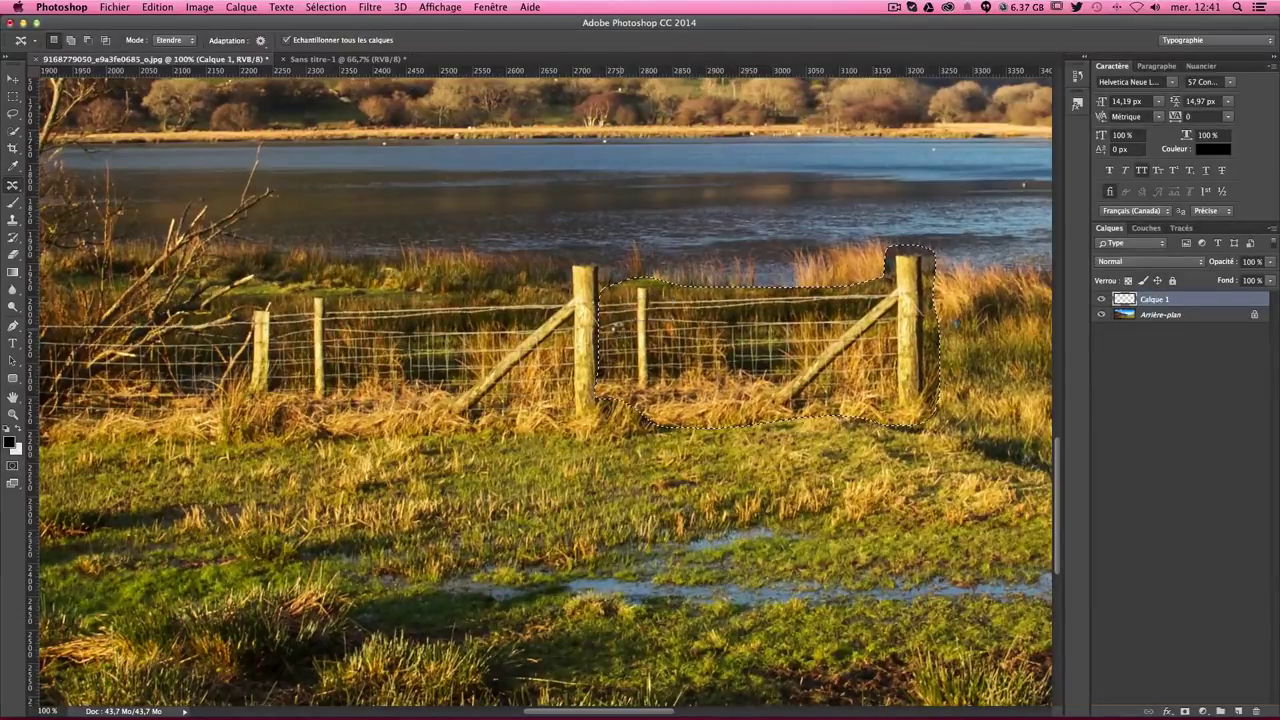
pyautogui.click(930, 471)
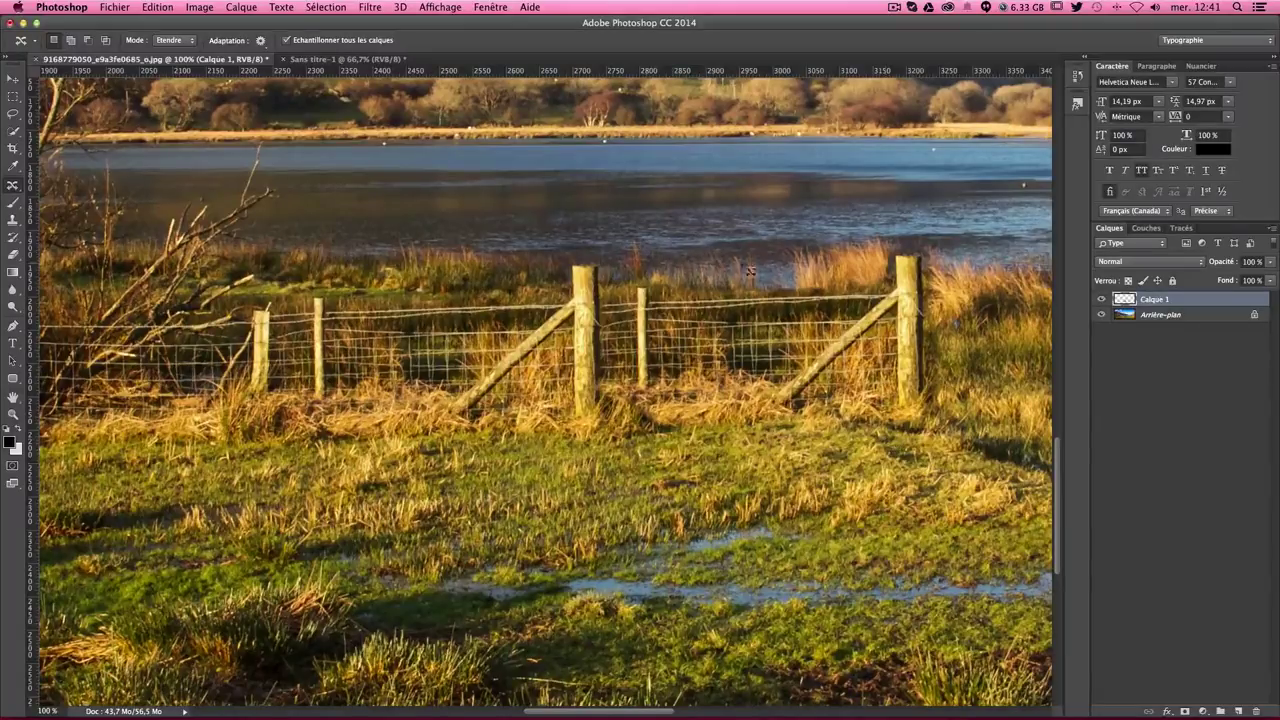
pyautogui.scroll(1, 895, 365)
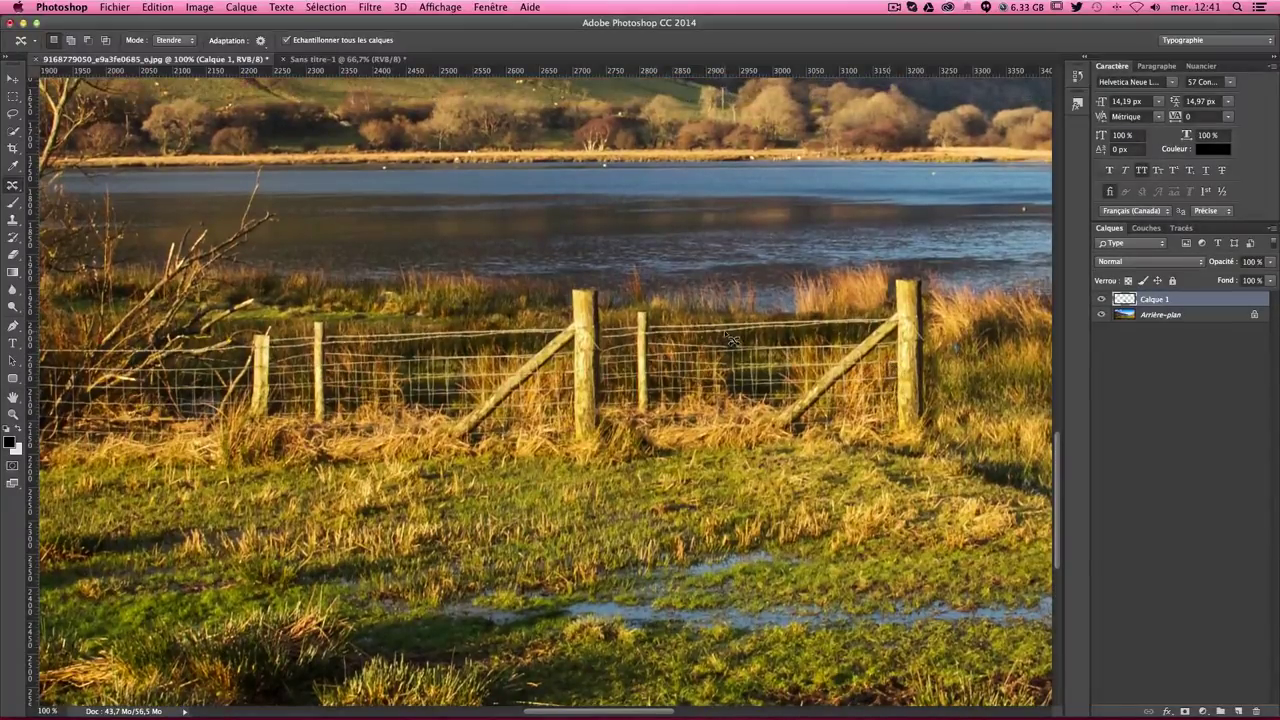
pyautogui.press('super+z')
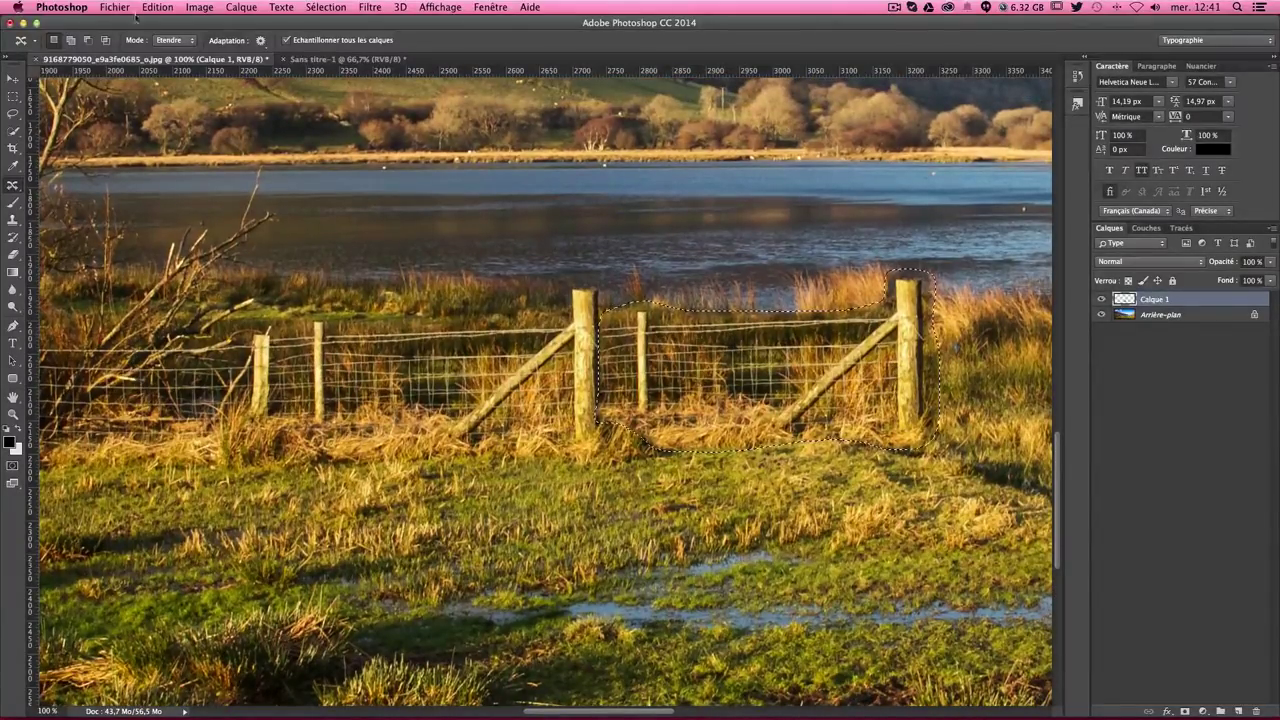
# Step: Delete the layer holding the copied fence section and create a fresh empty layer
pyautogui.click(260, 40)
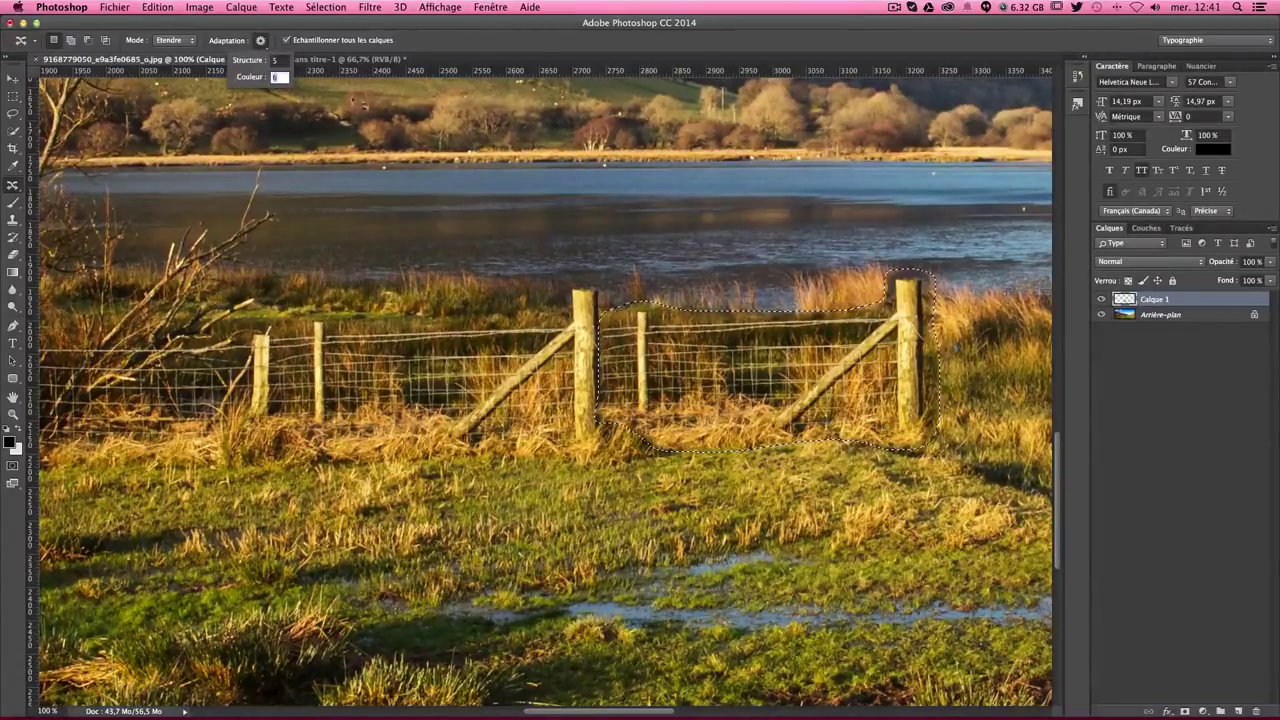
pyautogui.press('Return')
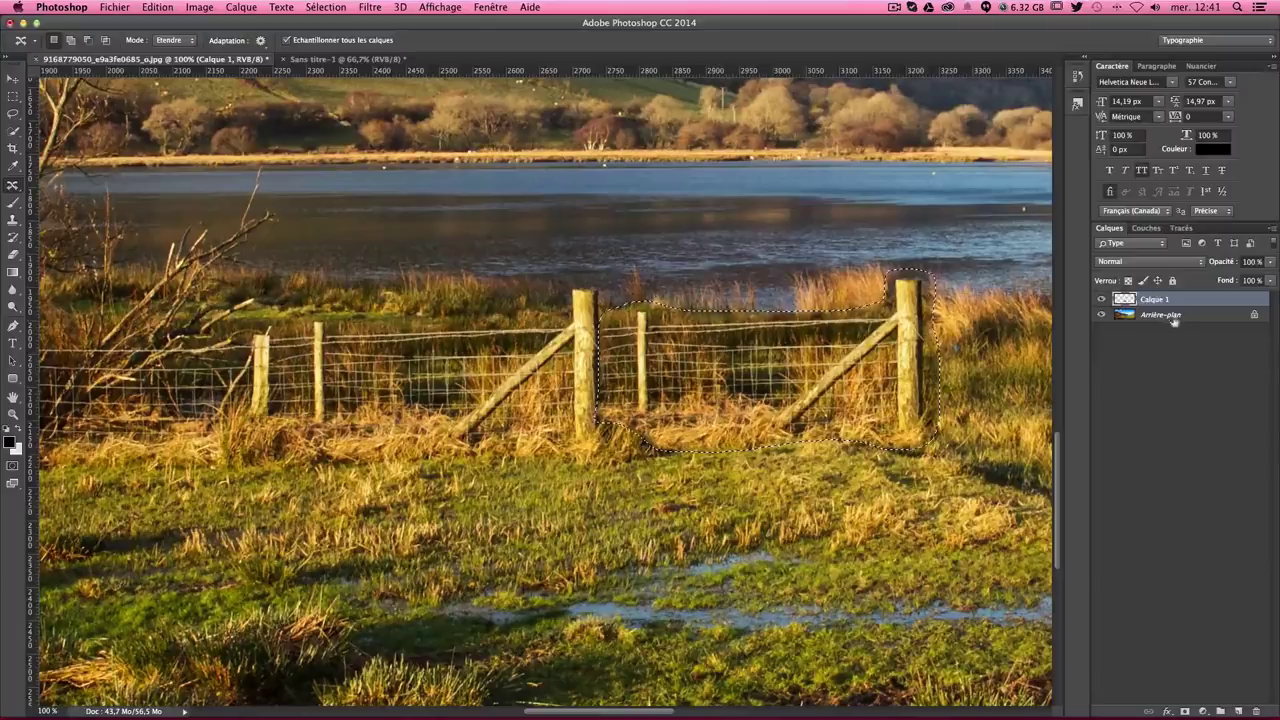
pyautogui.moveTo(1165, 305)
pyautogui.mouseDown()
pyautogui.moveTo(1247, 387)
pyautogui.moveTo(1257, 708)
pyautogui.mouseUp()
pyautogui.click(1238, 710)
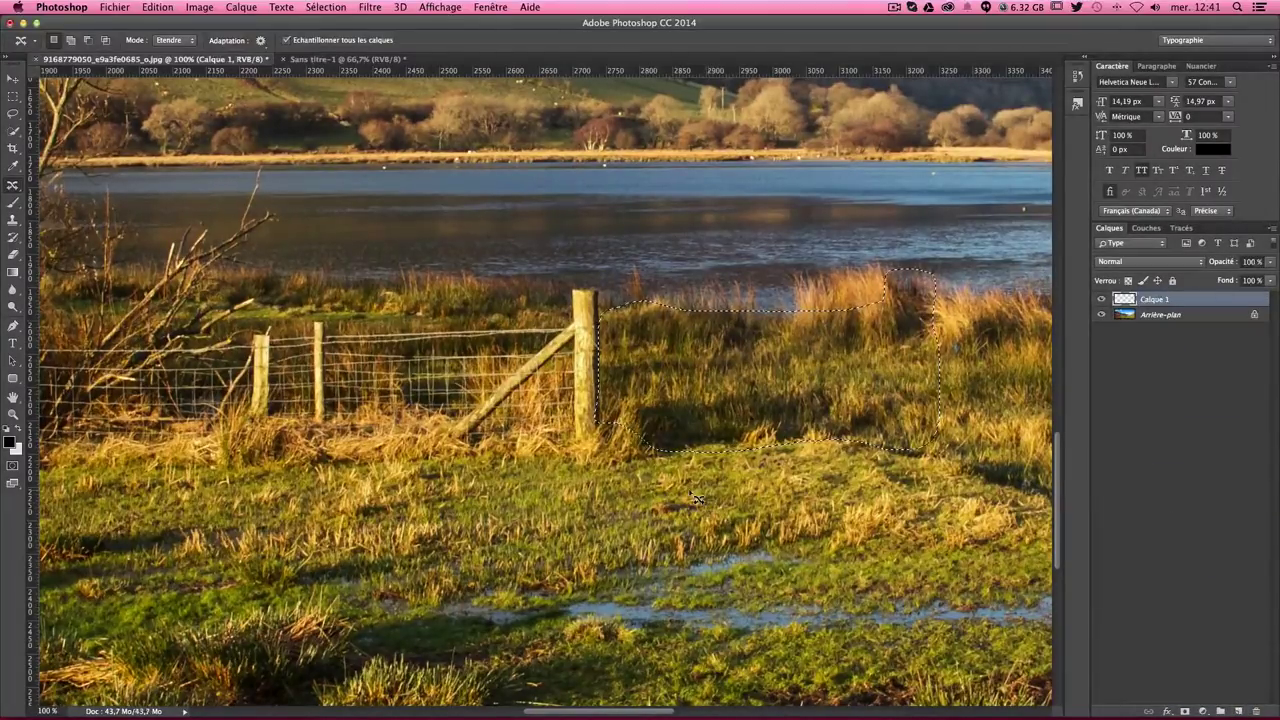
pyautogui.click(697, 498)
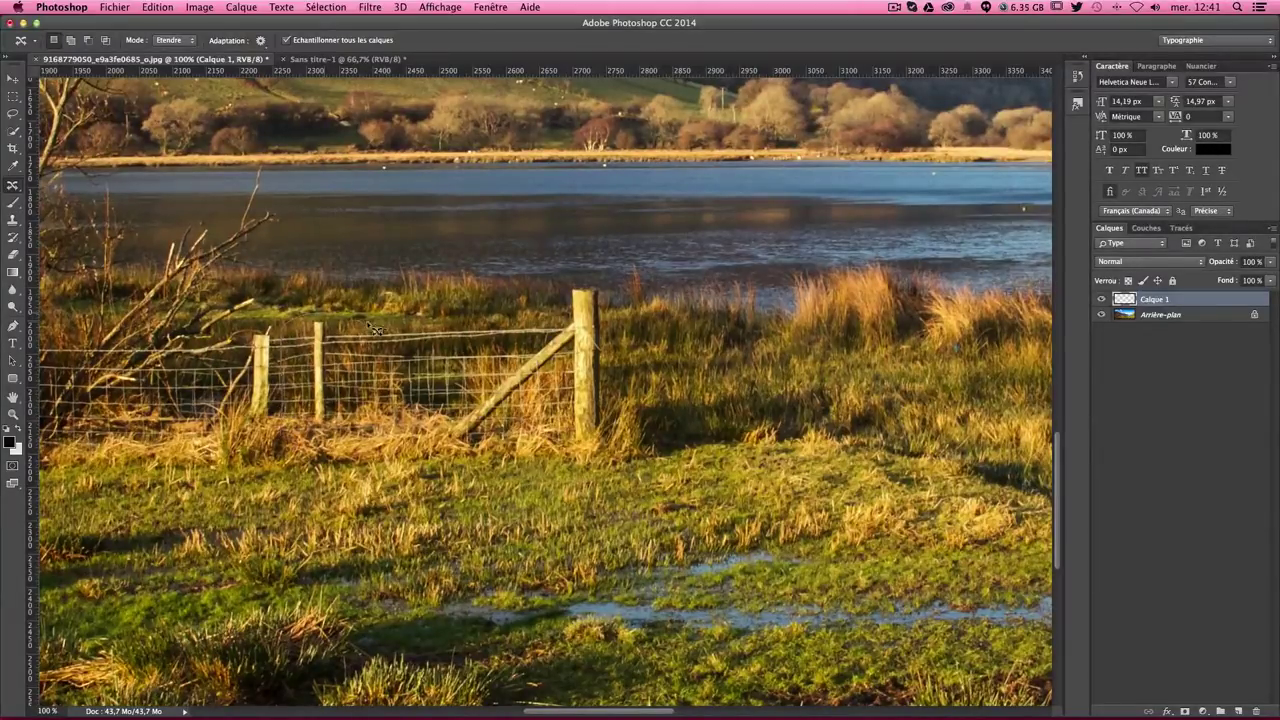
# Step: Lasso the braced fence post section and extend it 492 px to the right
pyautogui.moveTo(510, 330); pyautogui.dragTo(618, 358)
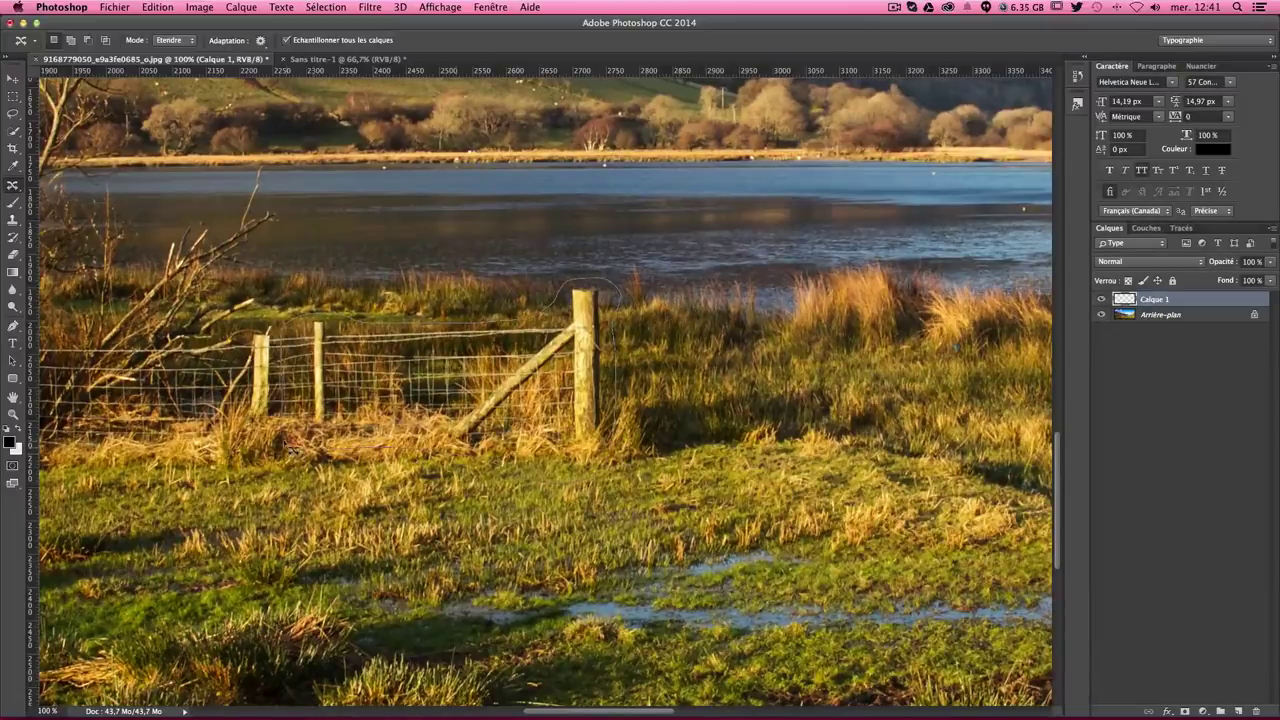
pyautogui.moveTo(505, 472); pyautogui.dragTo(290, 440)
pyautogui.moveTo(356, 356)
pyautogui.mouseDown()
pyautogui.moveTo(683, 368)
pyautogui.moveTo(660, 368)
pyautogui.mouseUp()
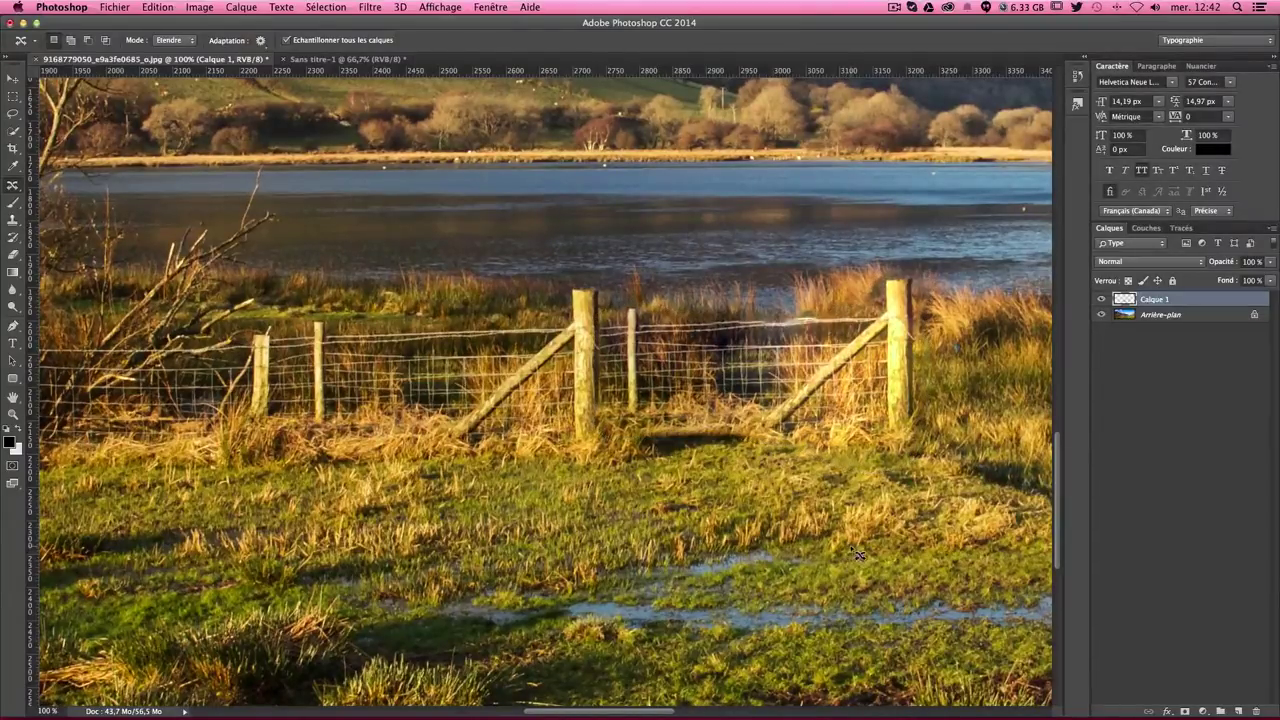
pyautogui.press('super+minus')
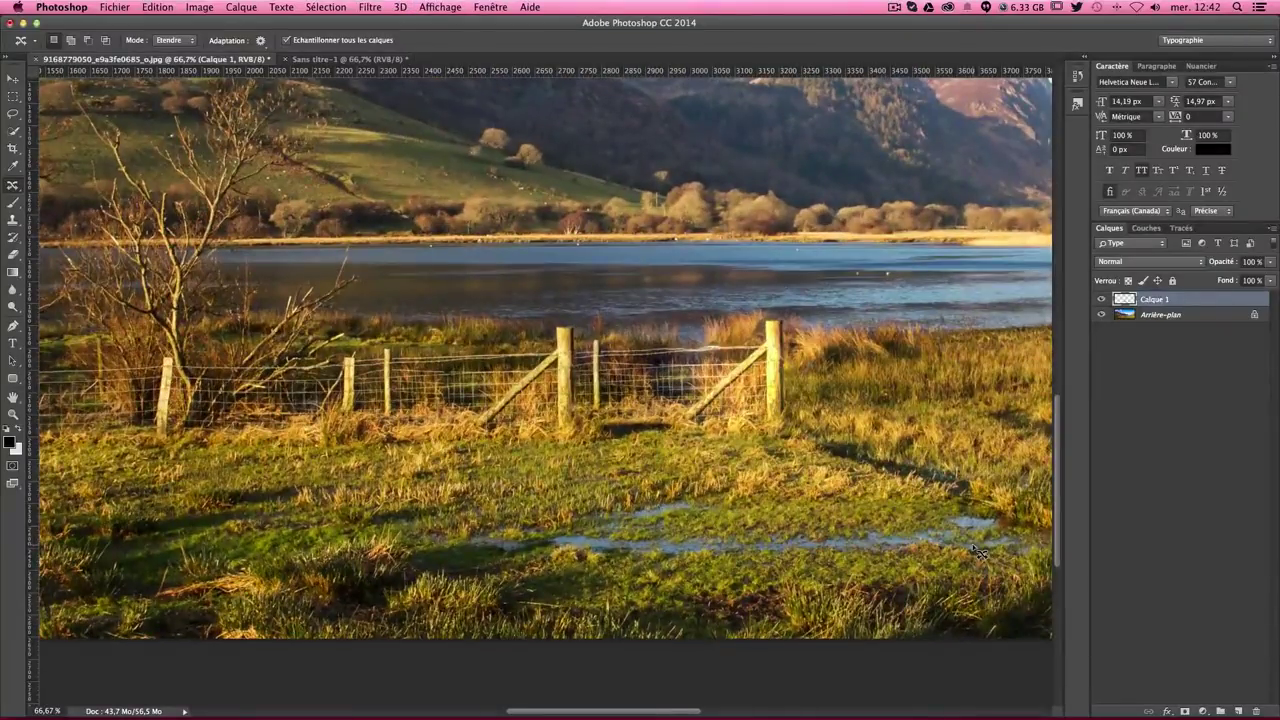
# Step: Enter Structure 4 in the Adaptation popup, replacing a brief entry of 1
pyautogui.click(261, 43)
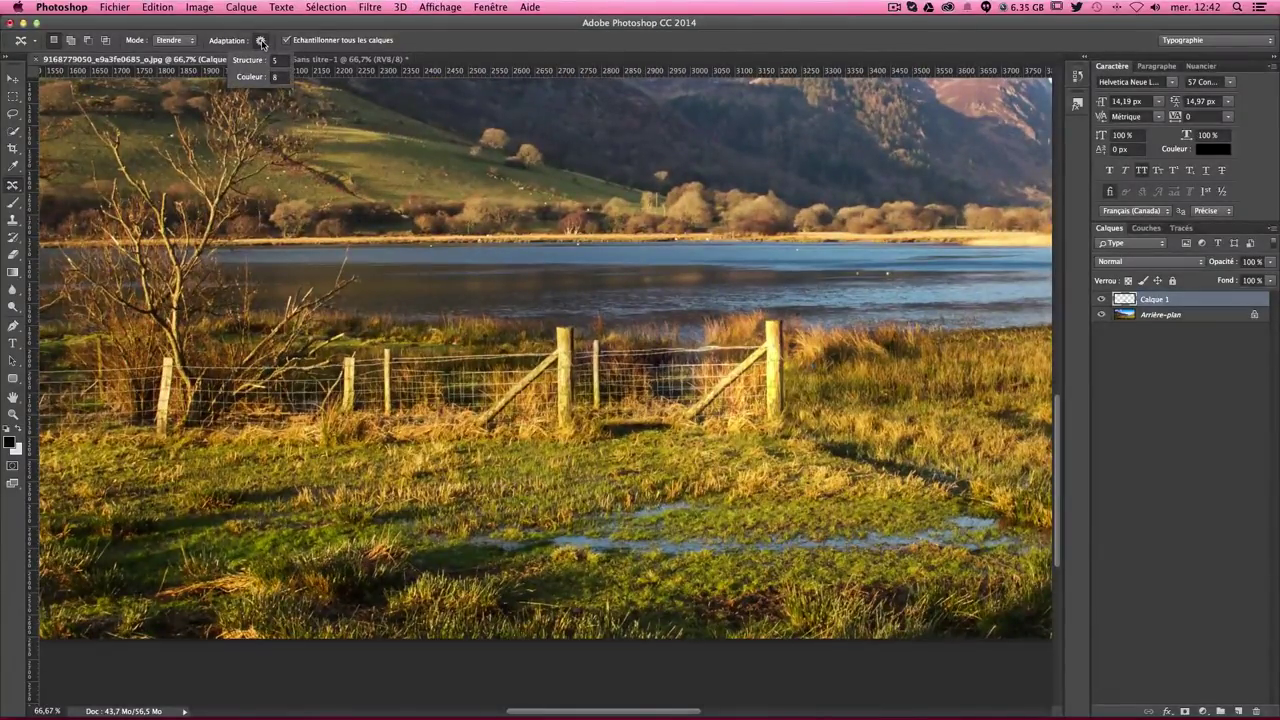
pyautogui.click(274, 60)
pyautogui.write('1')
pyautogui.press('Return')
pyautogui.hscroll(-5, 512, 356)
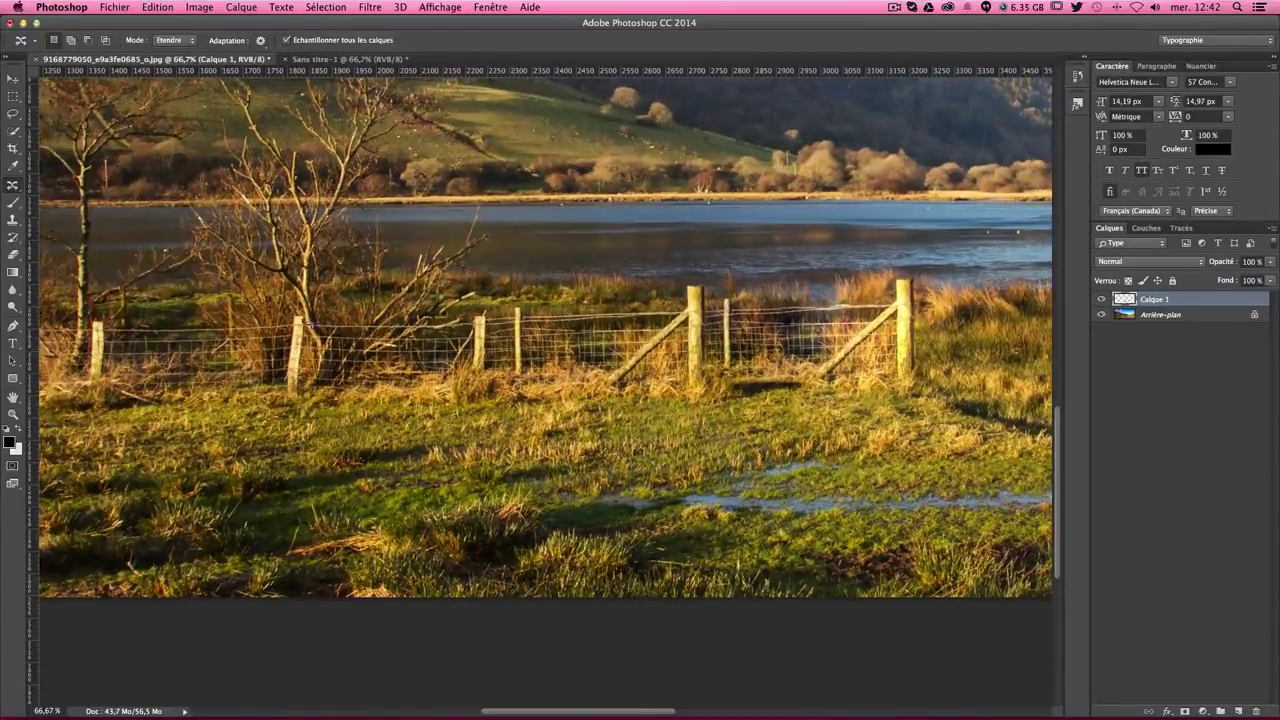
pyautogui.click(260, 40)
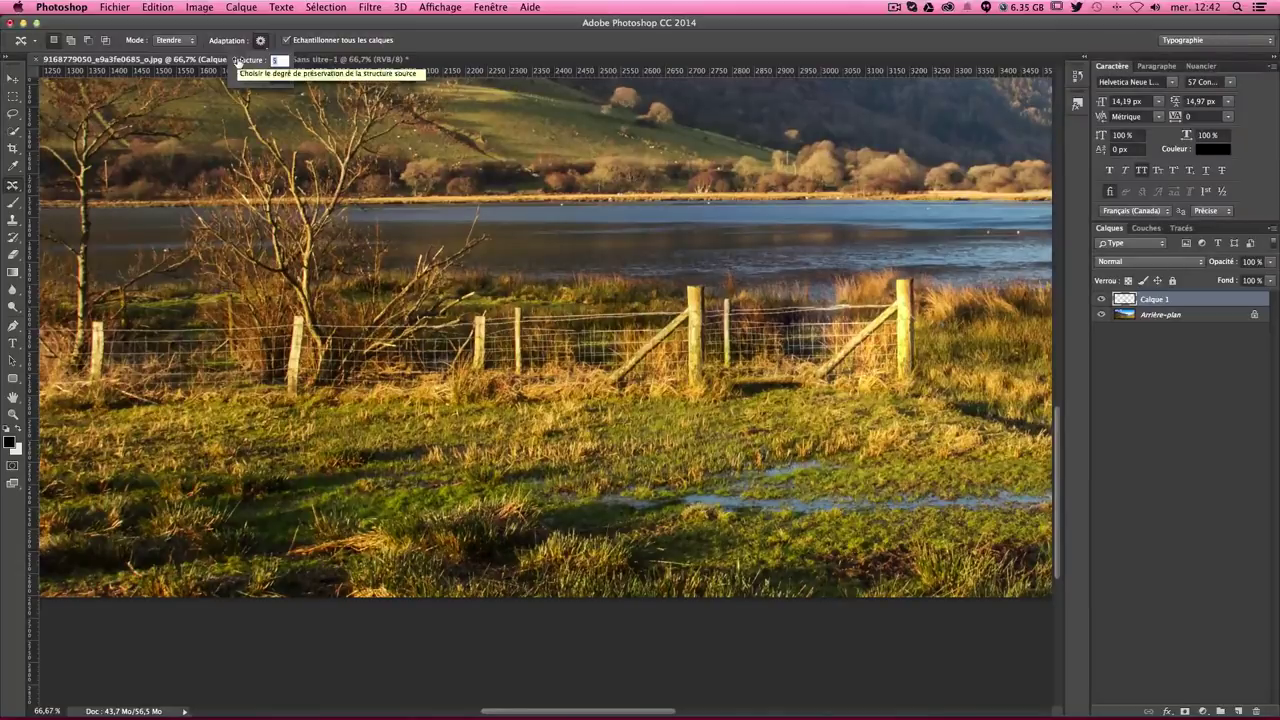
pyautogui.write('4')
pyautogui.press('Tab')
pyautogui.press('Return')
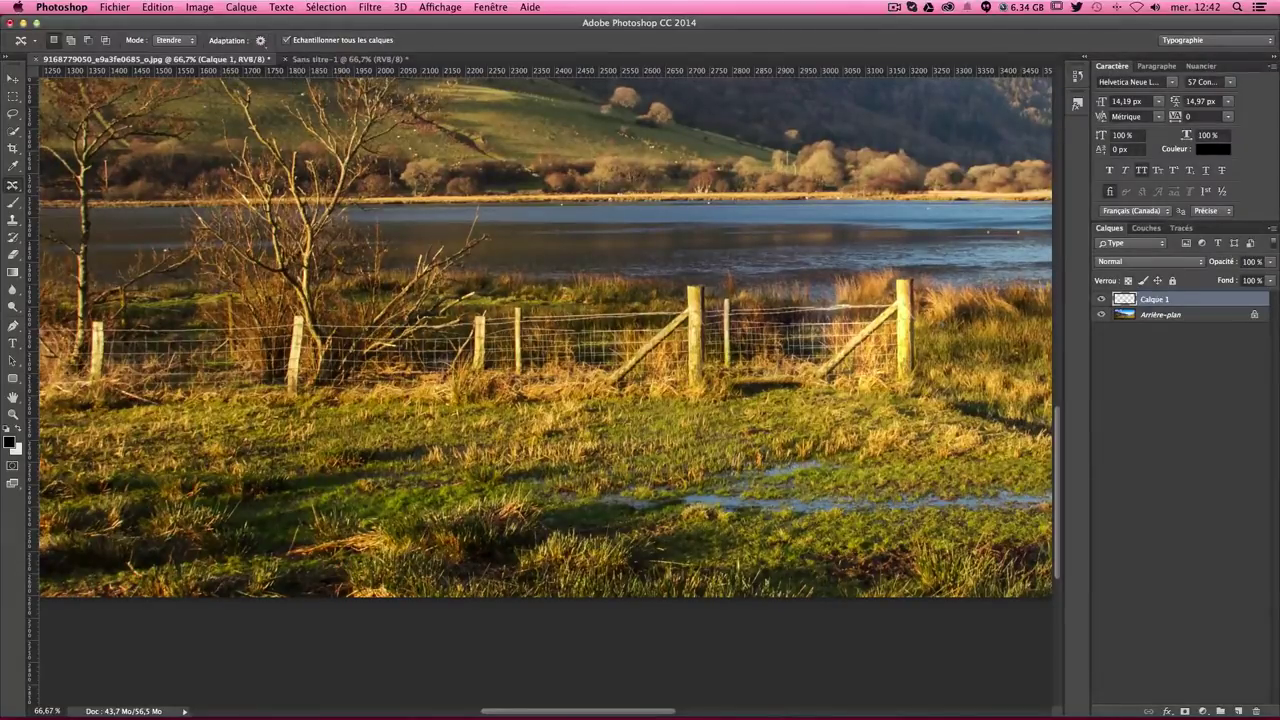
# Step: On new layer Calque 2, lasso the last fence section, extend it 874 px right, and deselect
pyautogui.click(1237, 711)
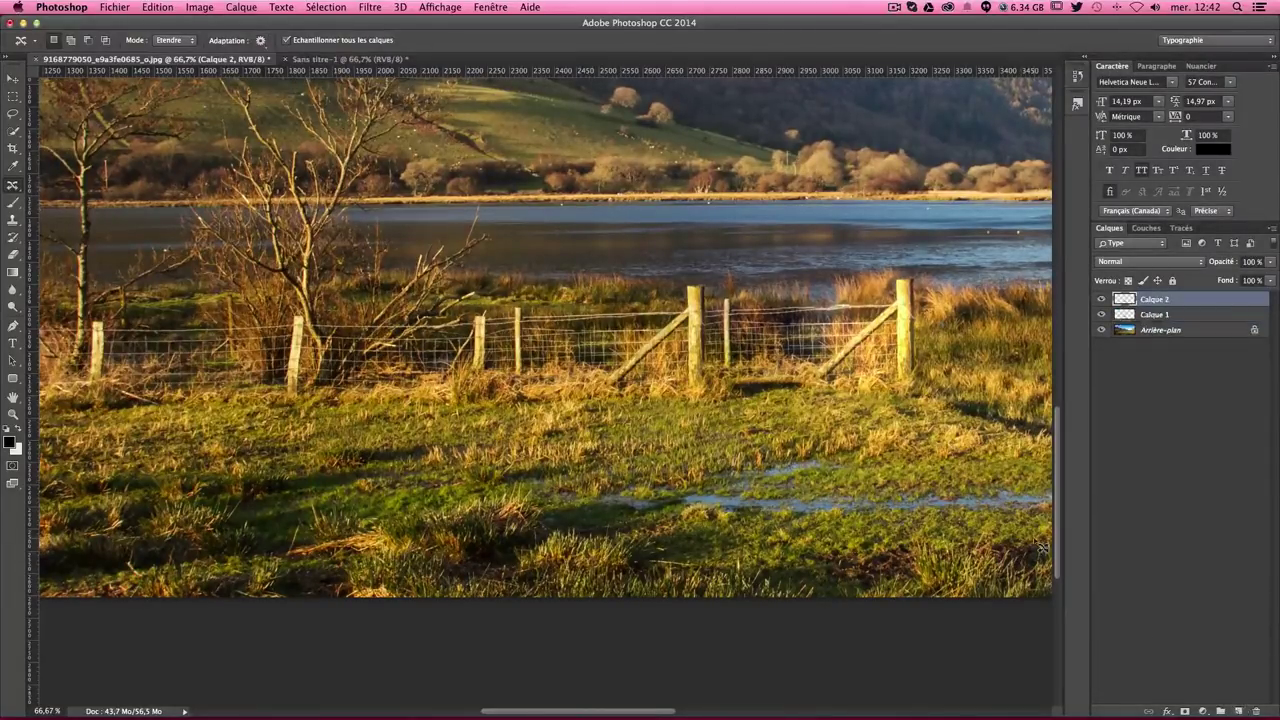
pyautogui.hotkey('ctrl', '1')
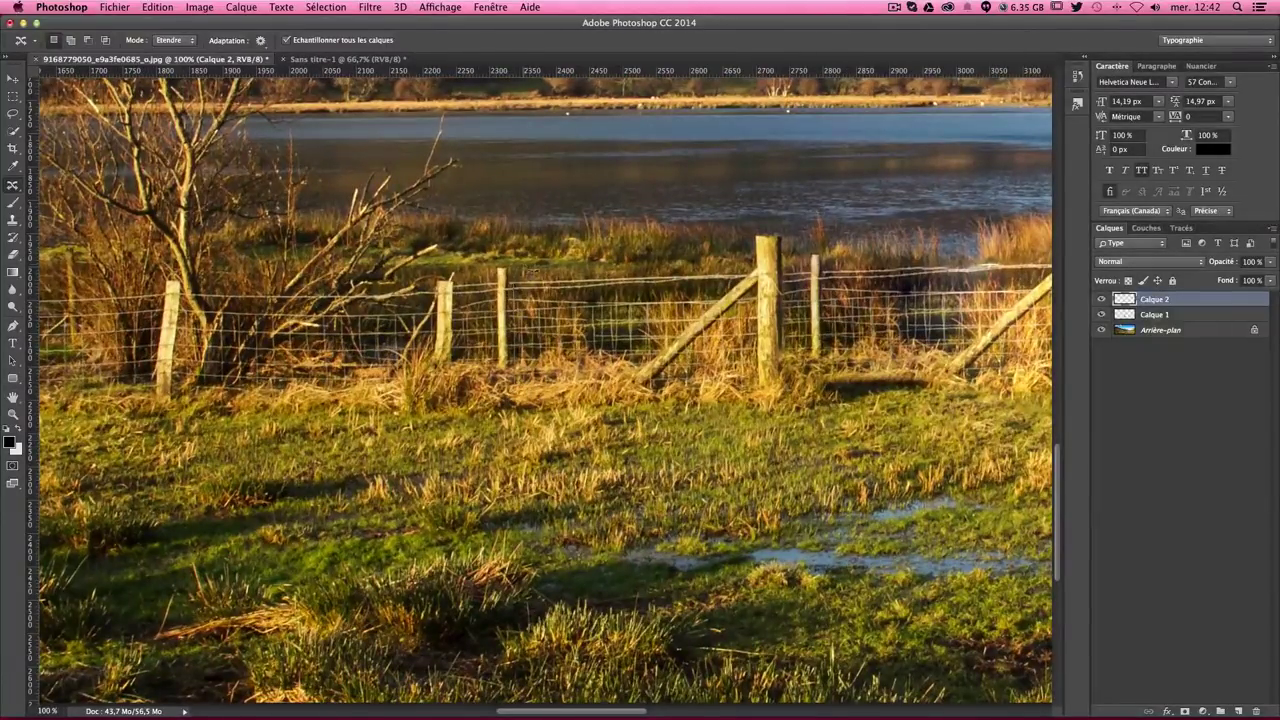
pyautogui.moveTo(748, 270); pyautogui.dragTo(800, 307)
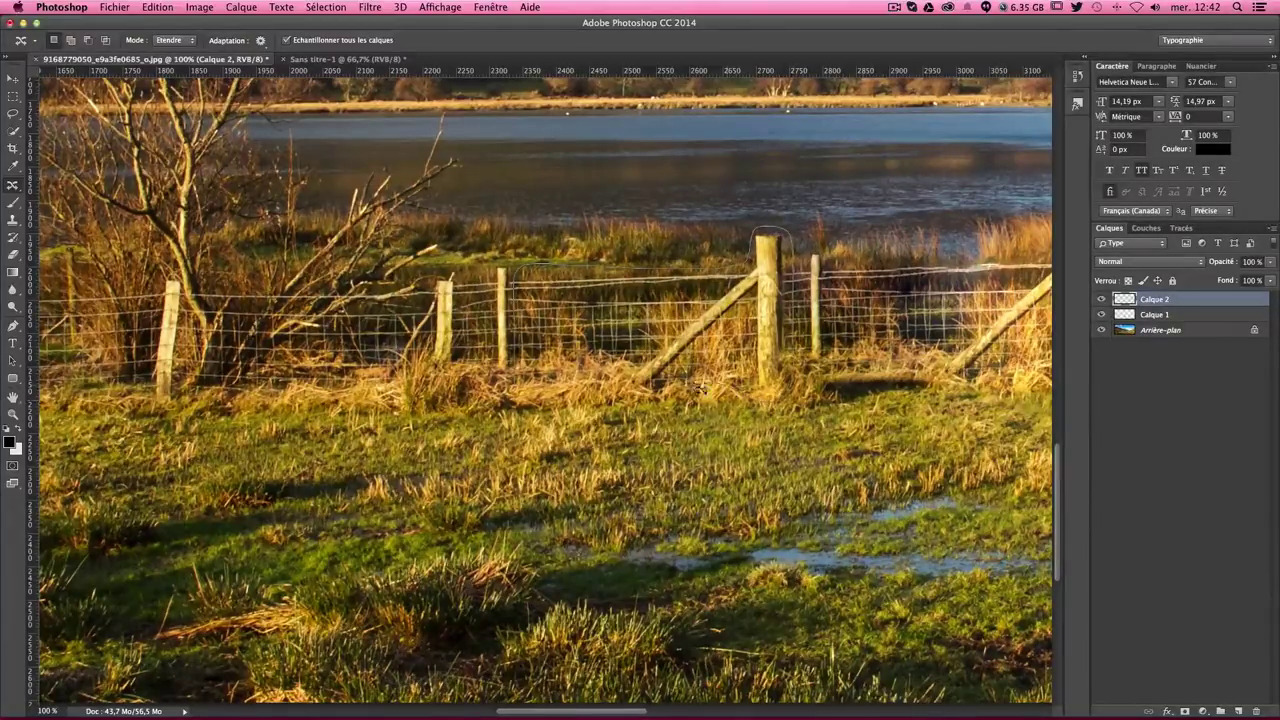
pyautogui.hscroll(10, 480, 330)
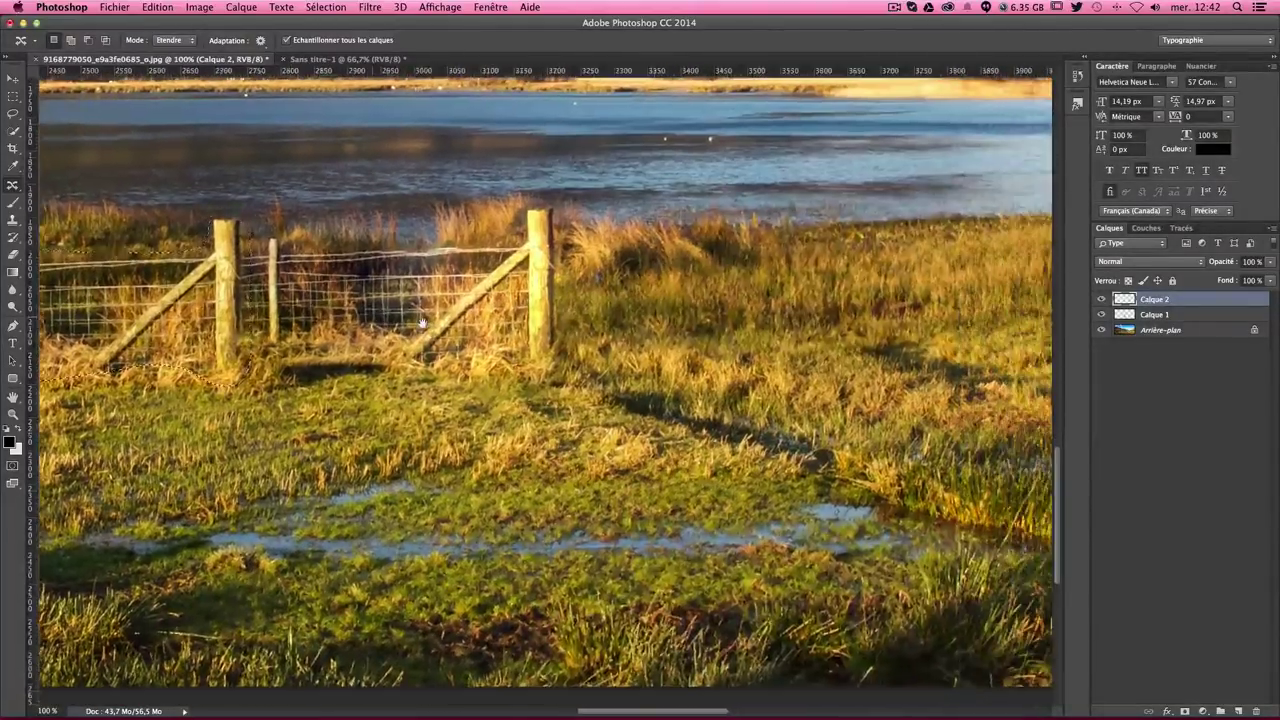
pyautogui.moveTo(225, 313); pyautogui.dragTo(727, 285)
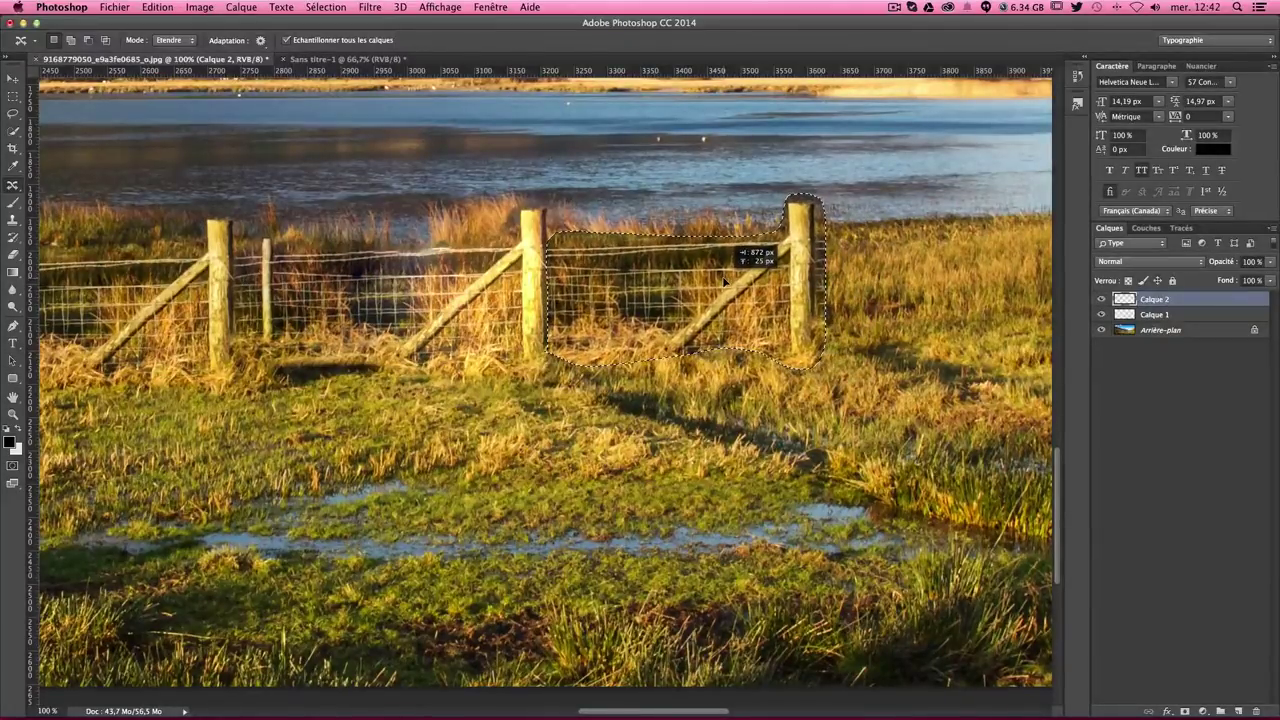
pyautogui.moveTo(727, 285); pyautogui.dragTo(731, 286)
pyautogui.click(903, 471)
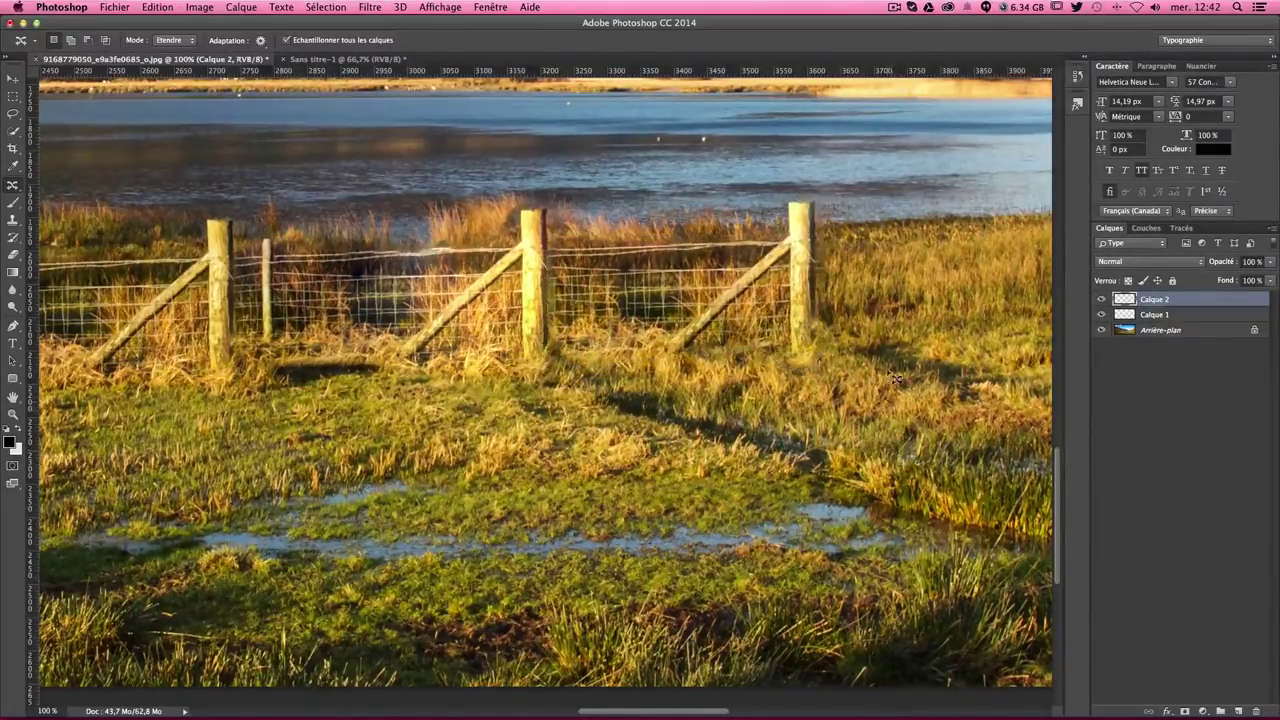
# Step: Inspect the extended fence at different zooms and check the adaptation values
pyautogui.hotkey('ctrl', '-')
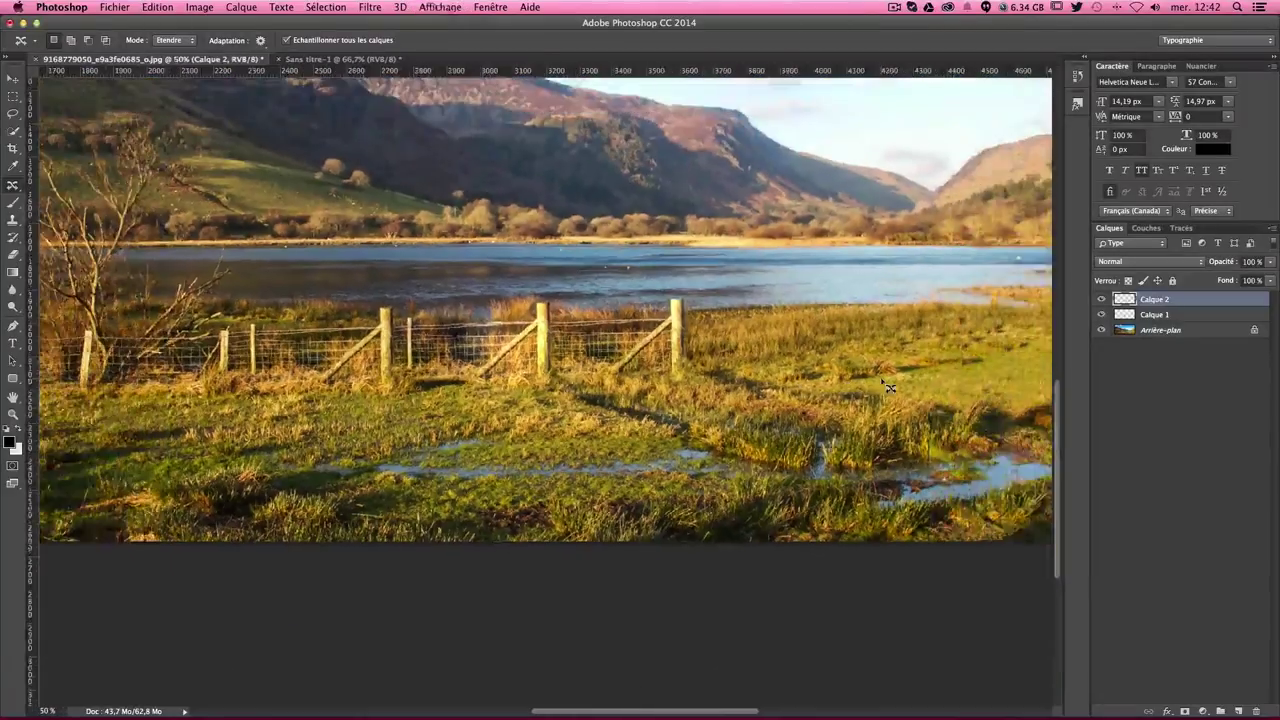
pyautogui.hotkey('ctrl', '+')
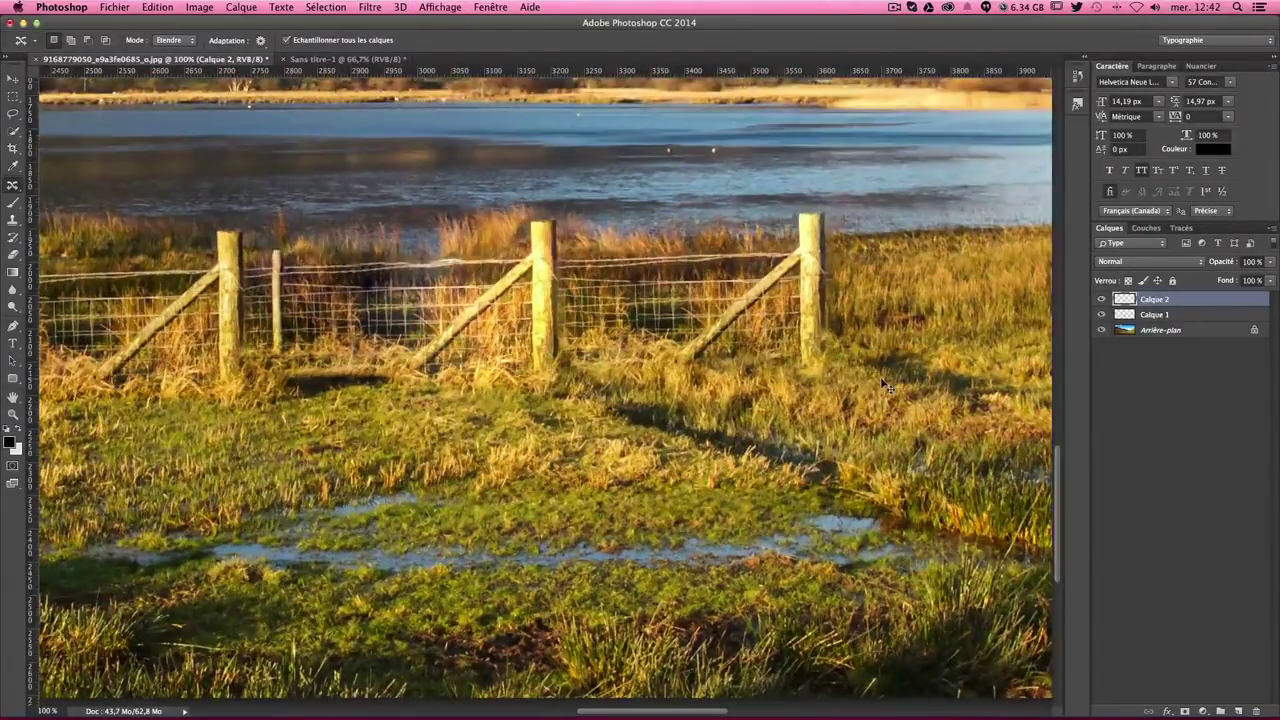
pyautogui.hotkey('ctrl', '-')
pyautogui.click(259, 41)
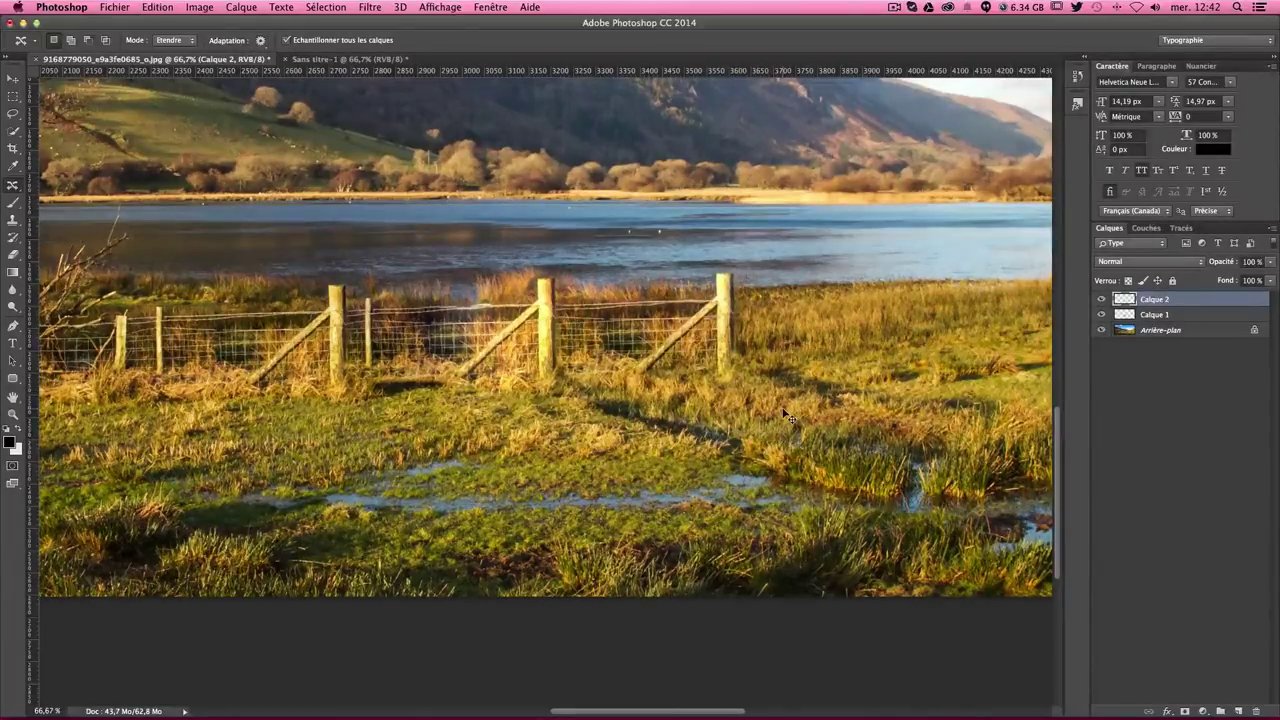
pyautogui.hotkey('ctrl', '-')
pyautogui.hscroll(-5, 750, 400)
pyautogui.scroll(2, 750, 400)
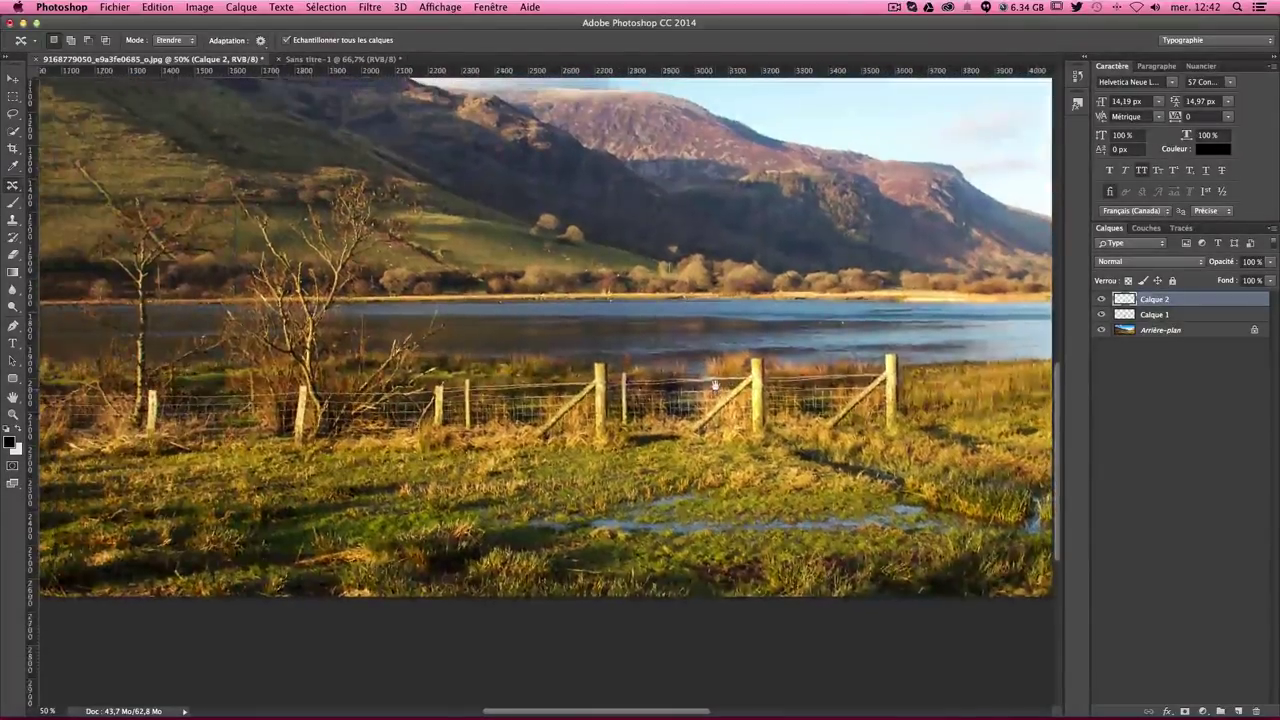
pyautogui.hotkey('ctrl', '-')
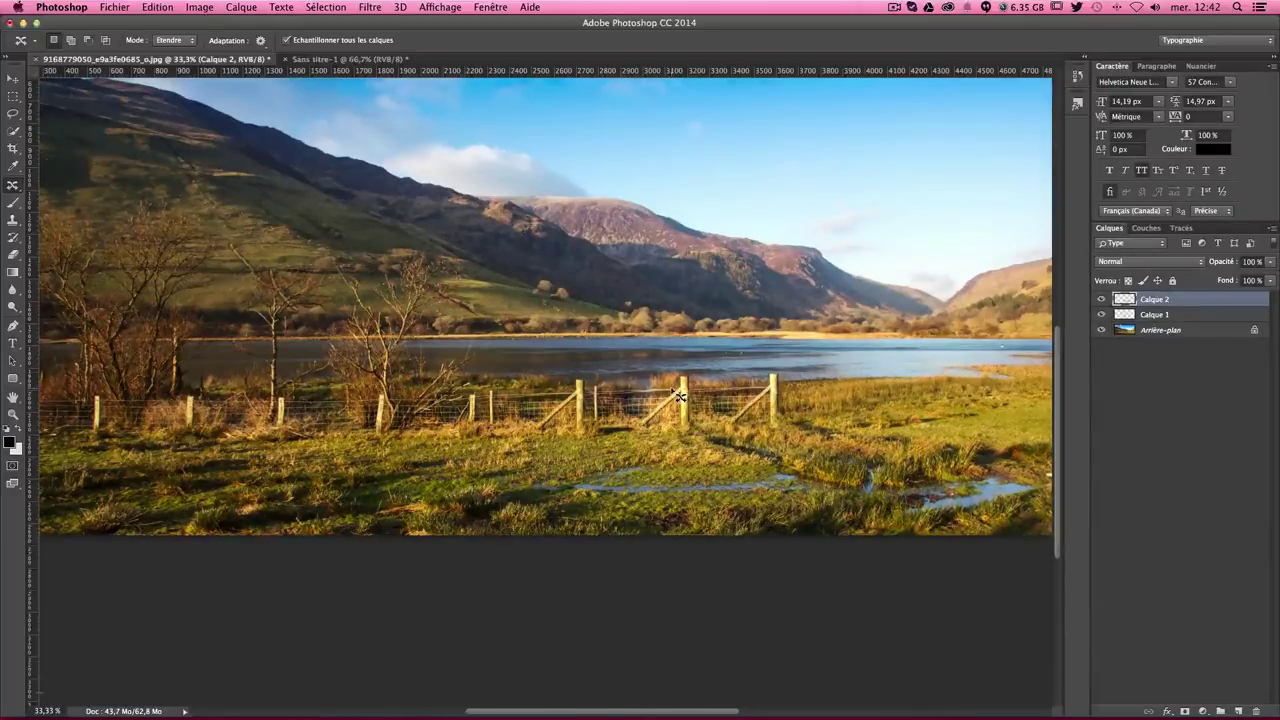
pyautogui.scroll(2, 679, 397)
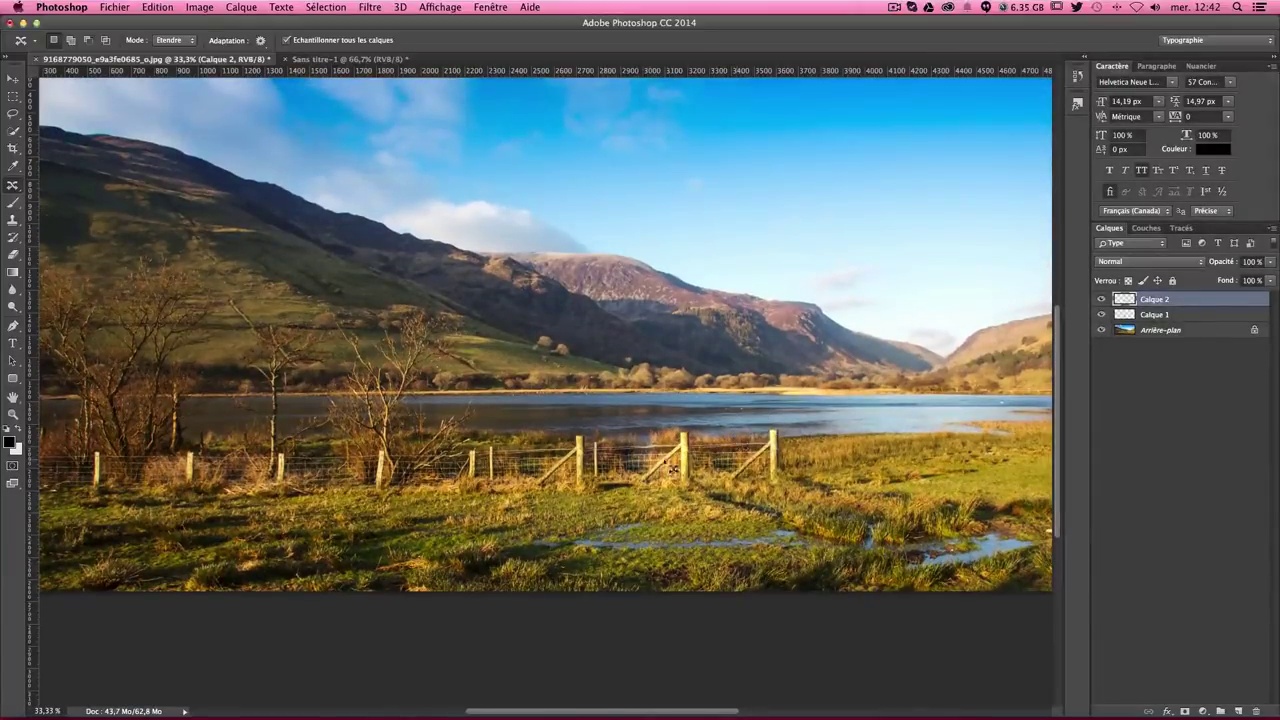
pyautogui.scroll(2, 779, 513)
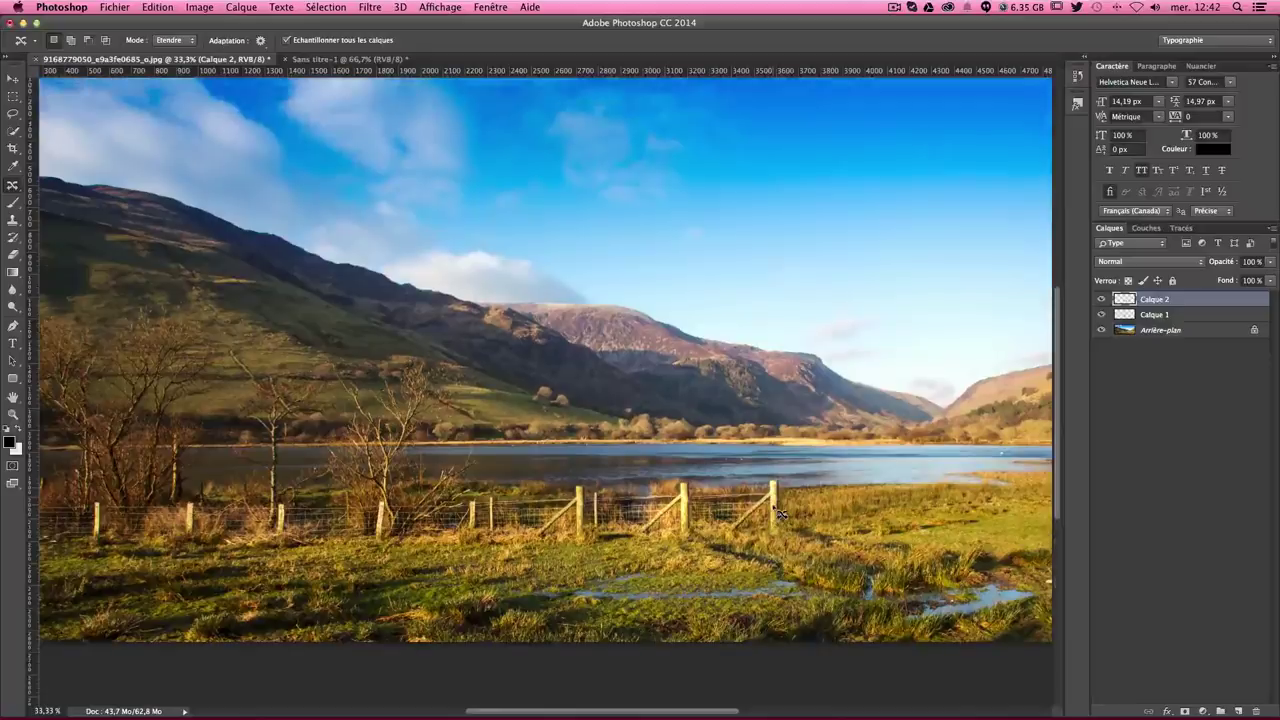
pyautogui.scroll(1, 779, 513)
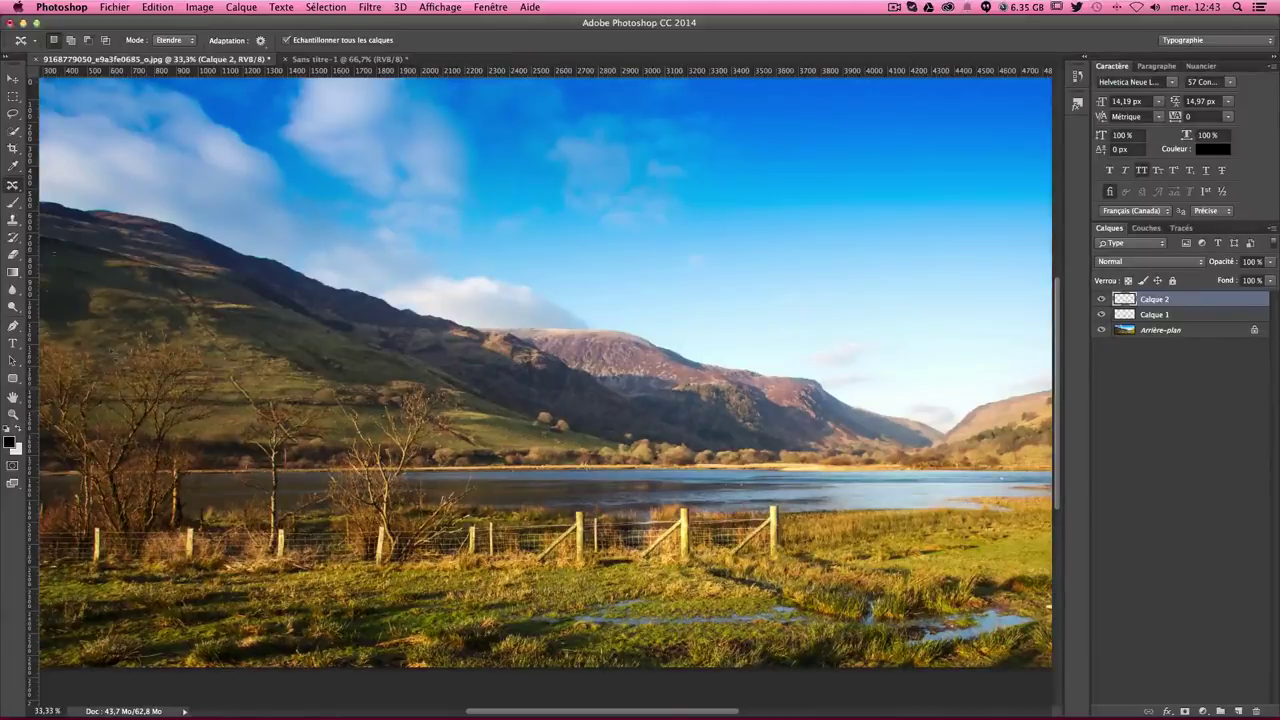
pyautogui.scroll(-2, 695, 530)
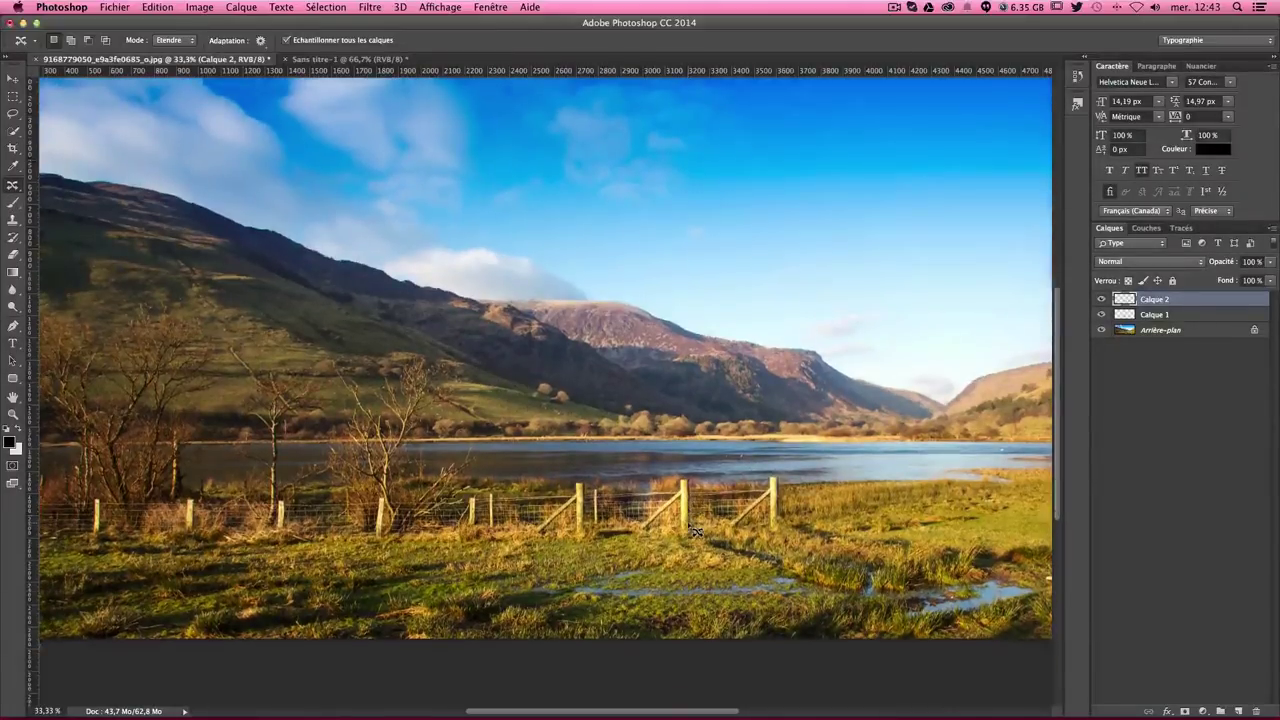
pyautogui.scroll(3, 695, 530)
pyautogui.scroll(-1, 1012, 345)
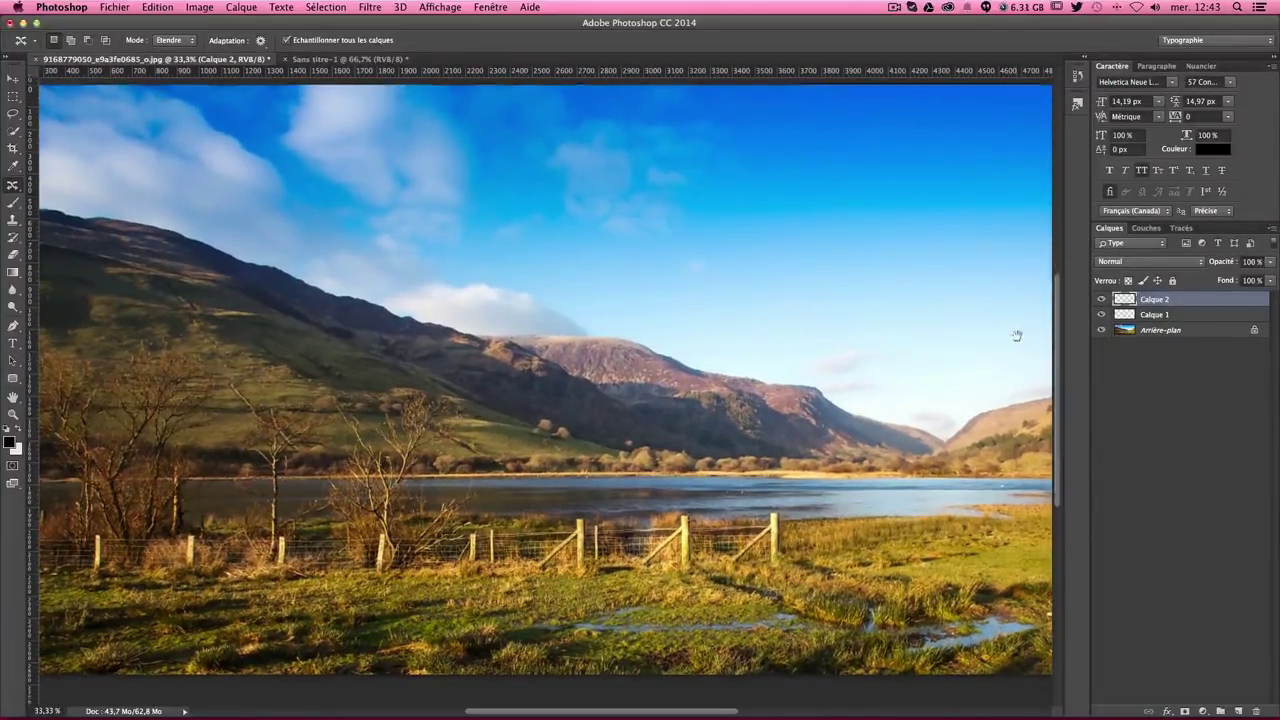
pyautogui.scroll(1, 1012, 345)
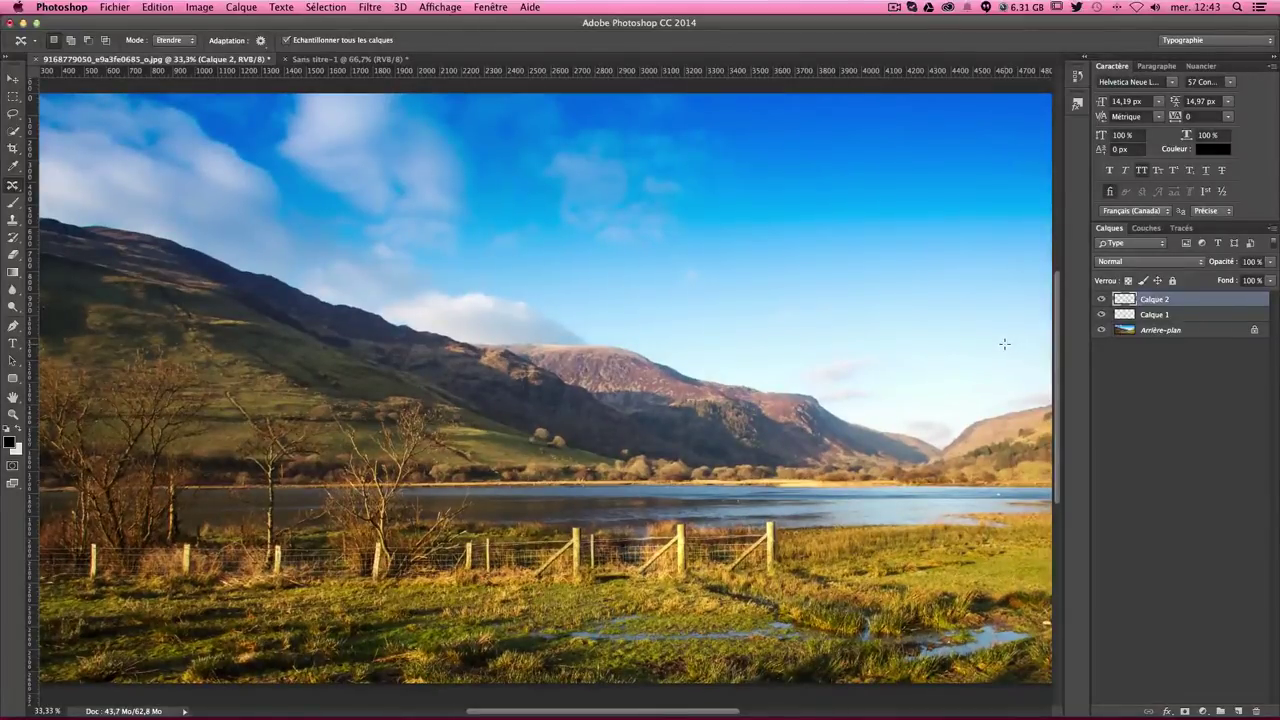